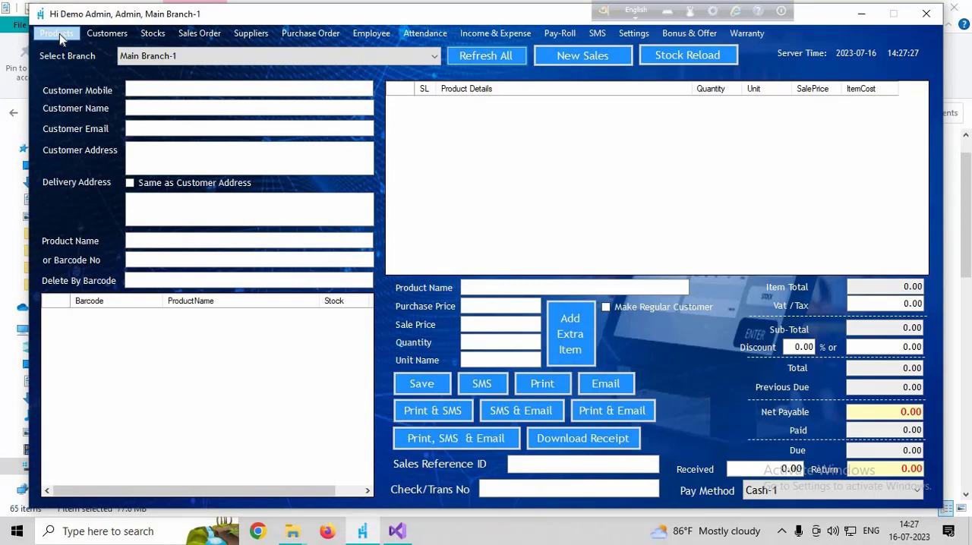
- Open the list of all products and examine the Epson L3210 Printer's row from ID through Status
left_click(59, 33)
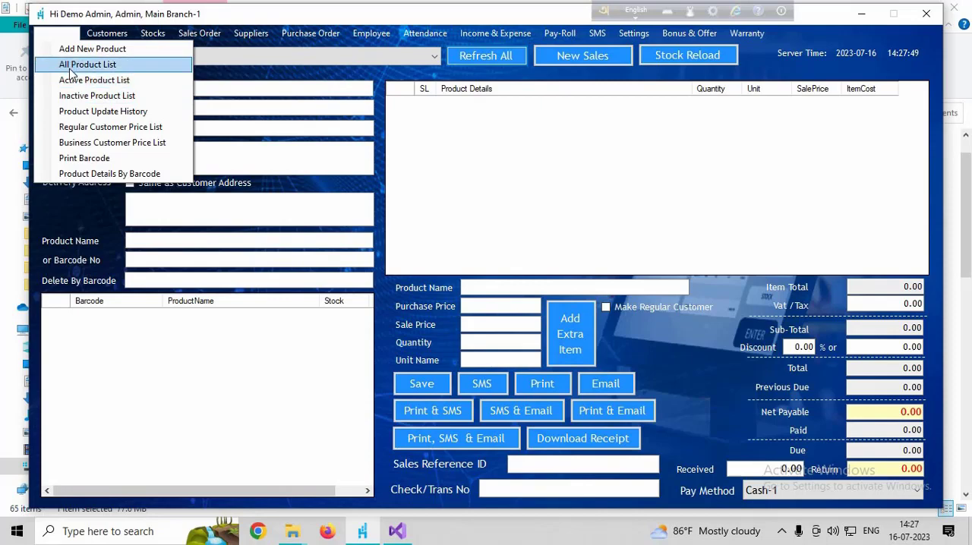
left_click(70, 68)
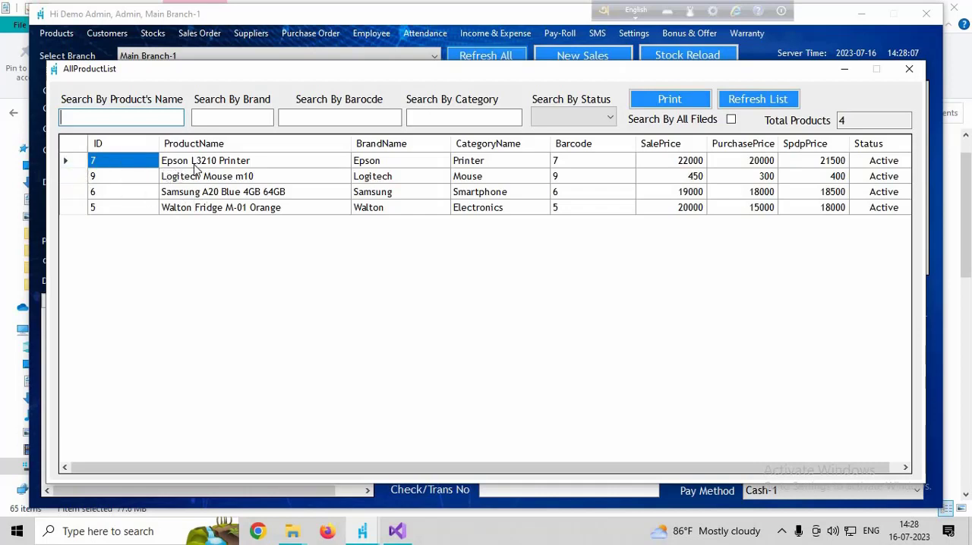
left_click(84, 166)
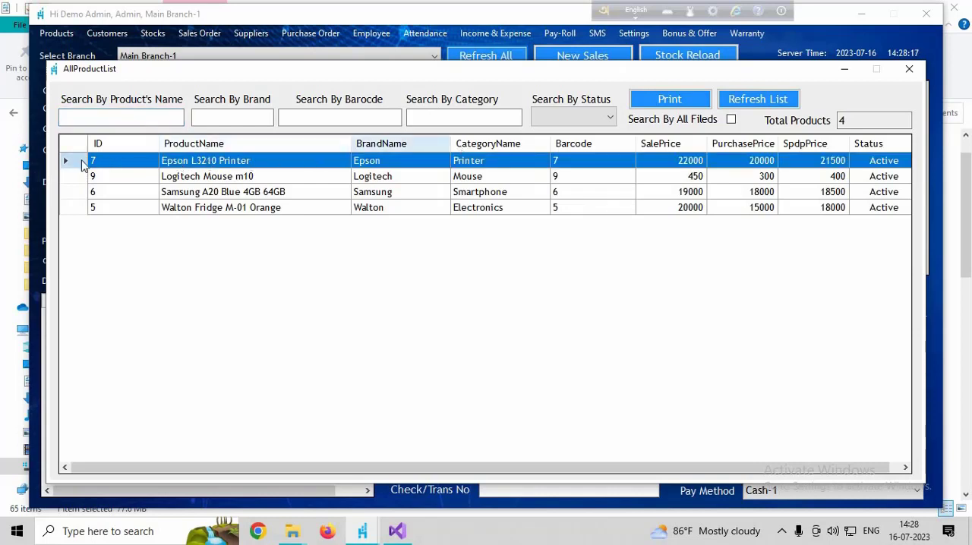
left_click(120, 167)
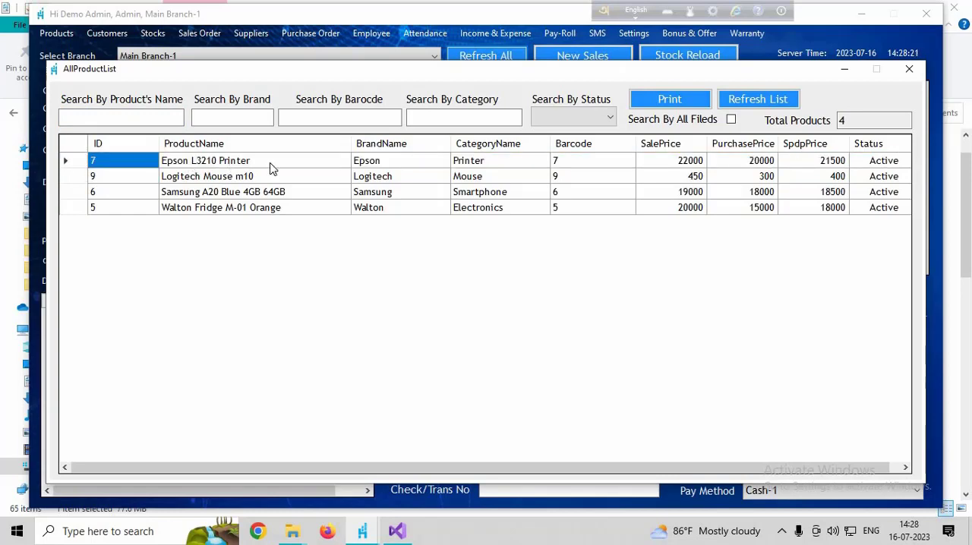
left_click(273, 167)
left_click(380, 164)
left_click(174, 160)
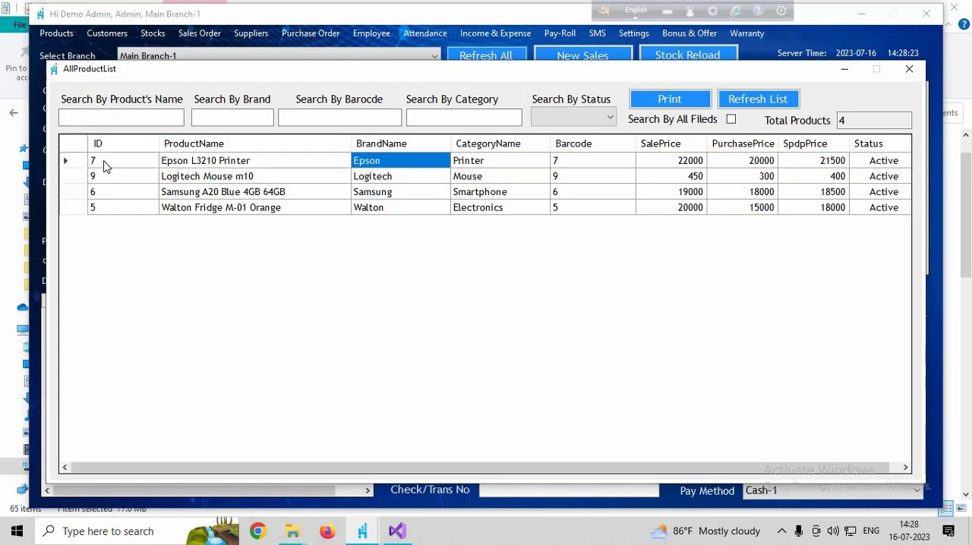
left_click(105, 163)
left_click(273, 163)
left_click(381, 163)
left_click(517, 161)
left_click(616, 169)
left_click(668, 167)
left_click(761, 169)
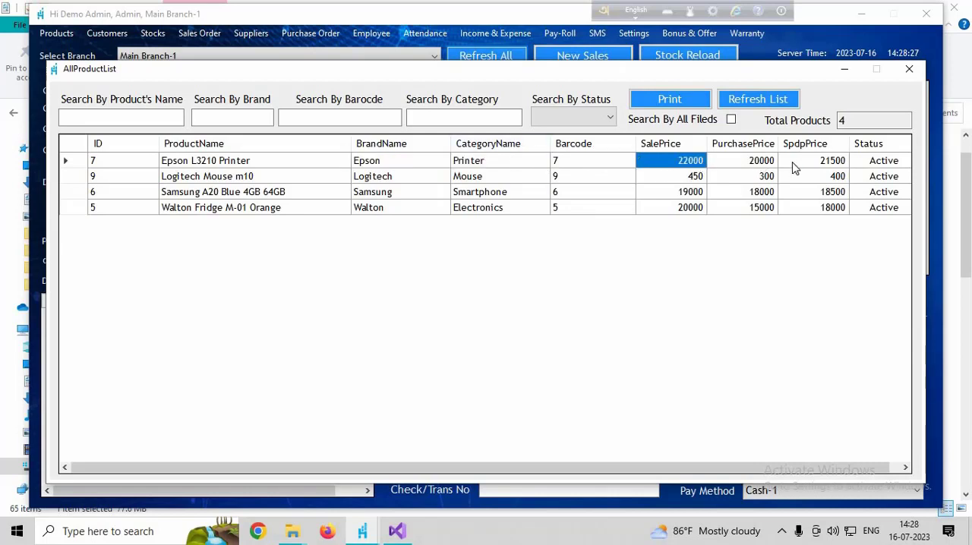
left_click(796, 168)
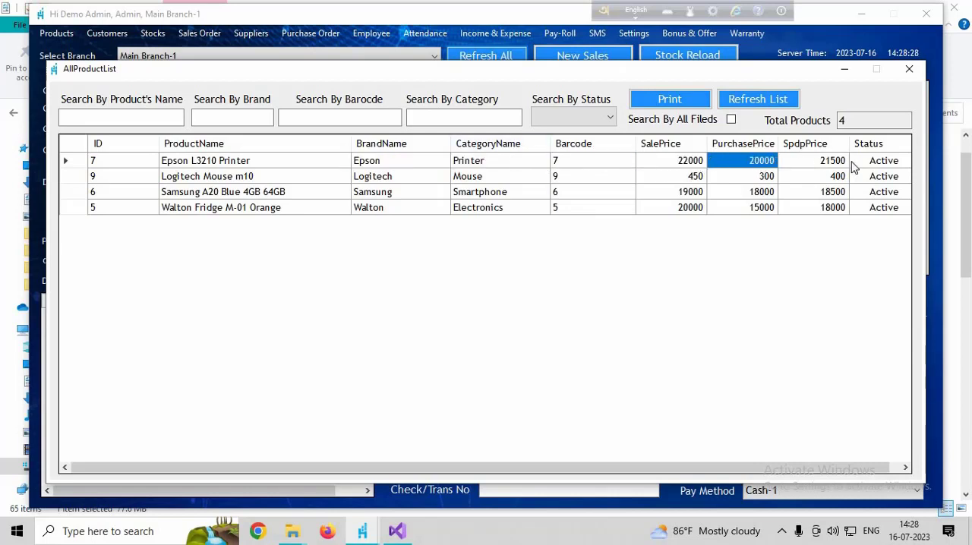
left_click(297, 166)
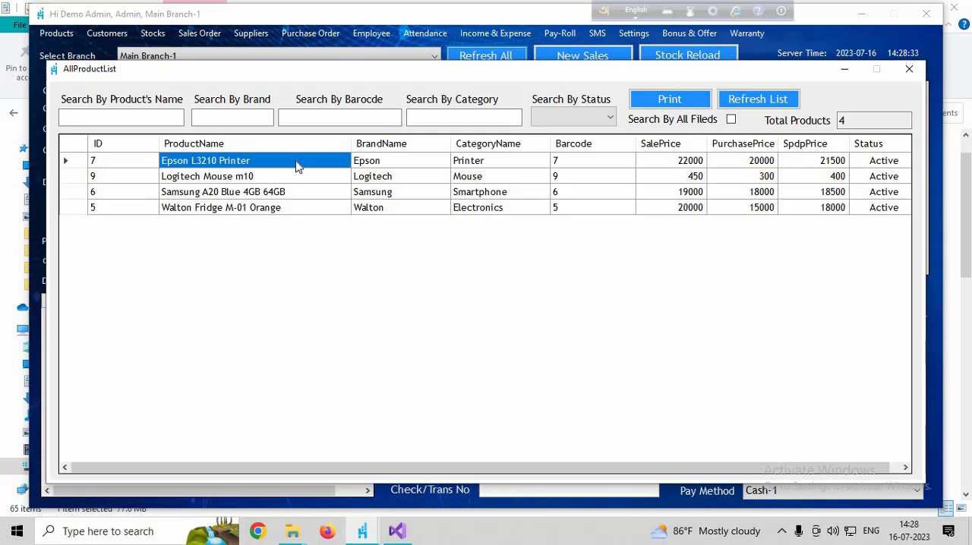
key("Down")
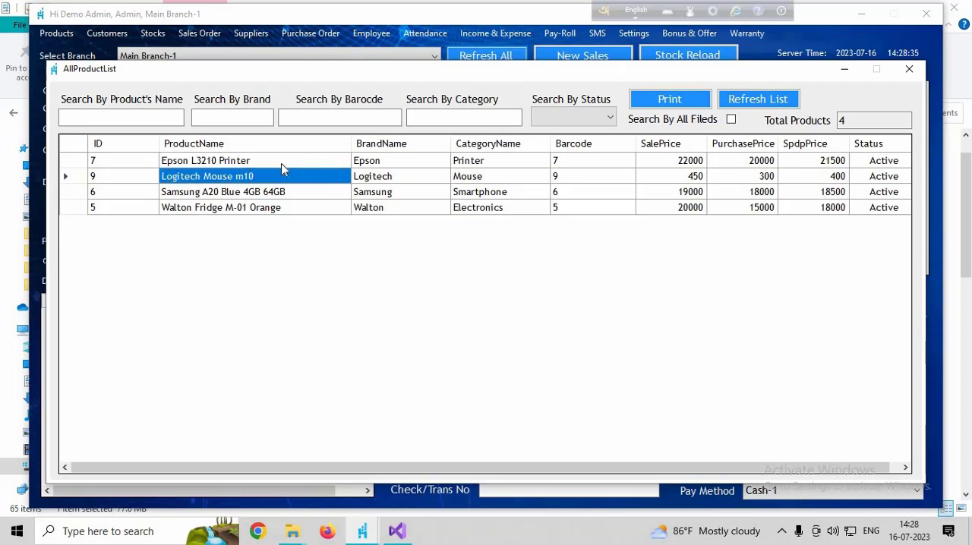
left_click(281, 163)
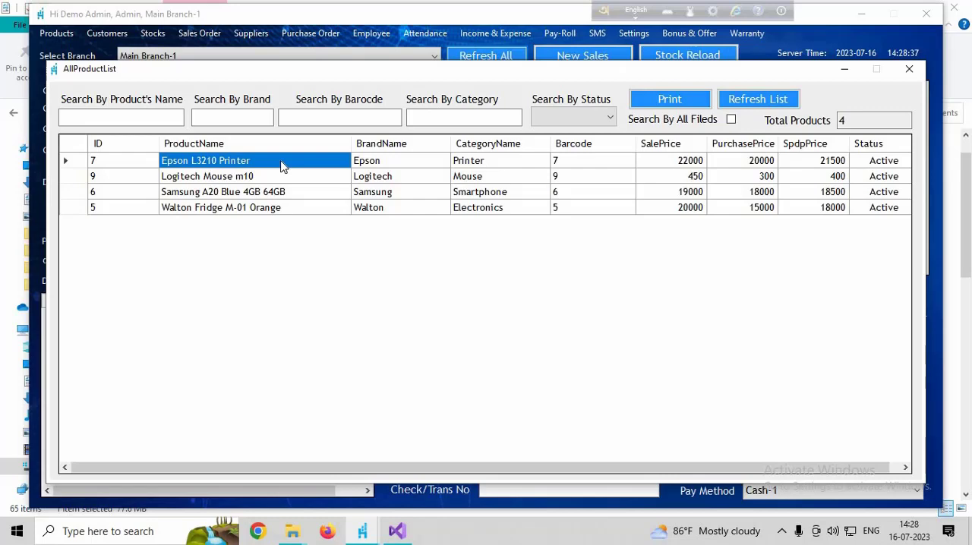
- Open the Epson L3210 Printer's record for updating and review its name, brand, category, unit and purchase price fields
double_click(281, 161)
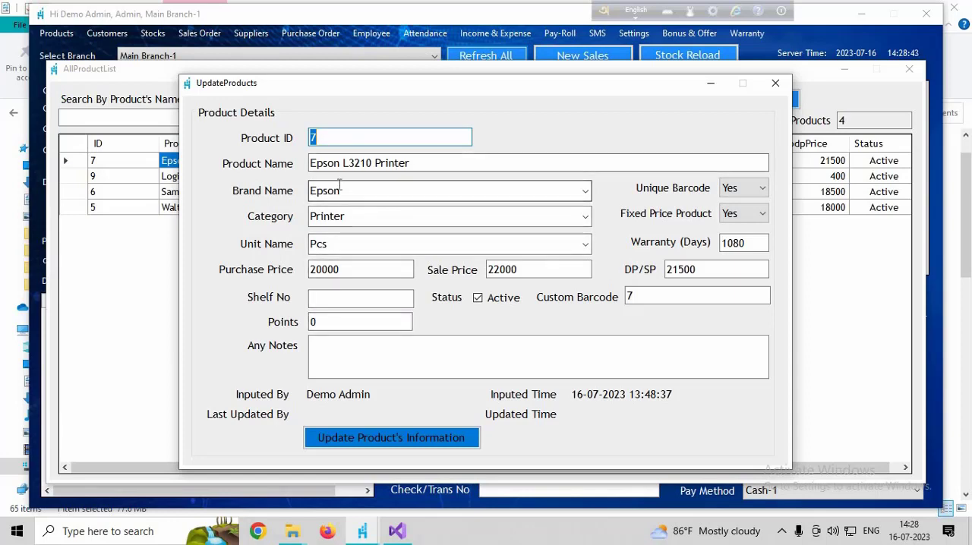
key("Tab")
key("Tab")
key("Tab")
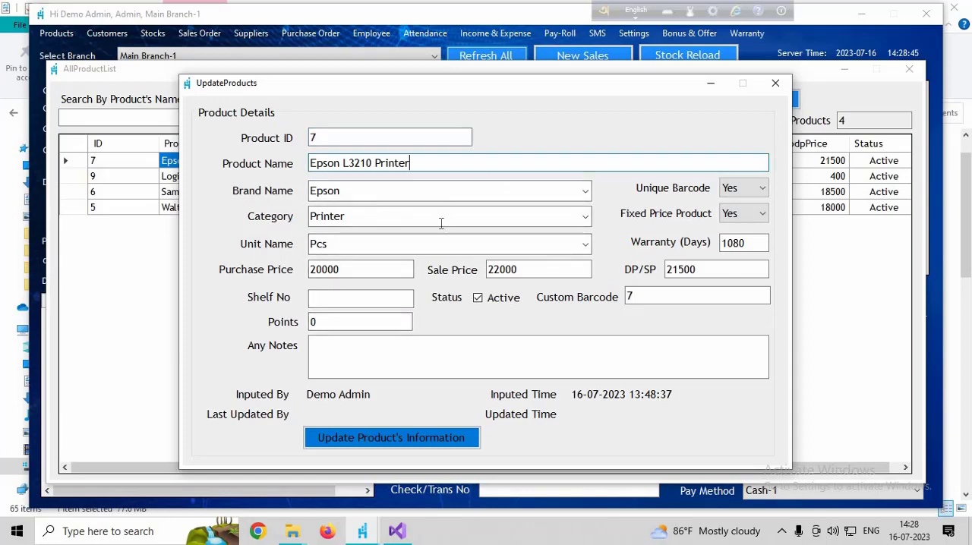
key("Tab")
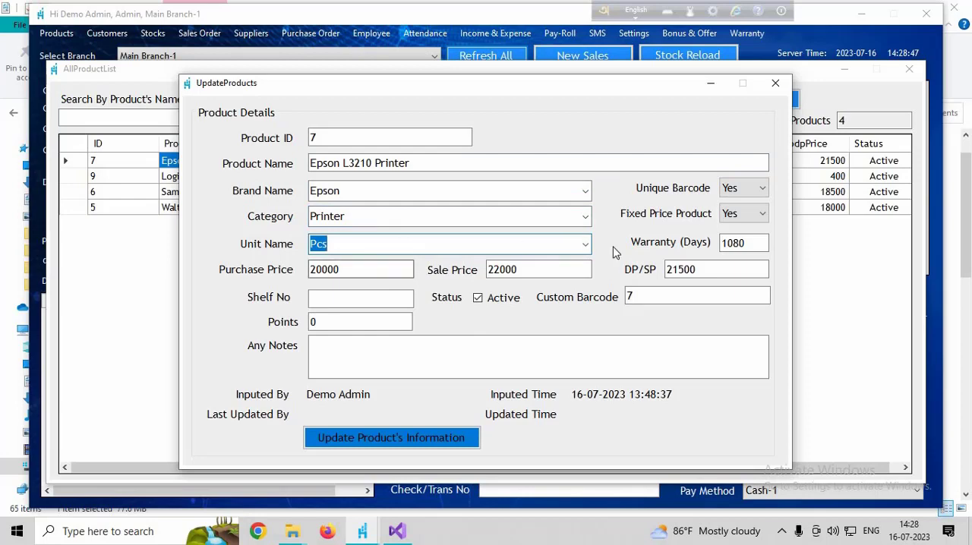
key("Tab")
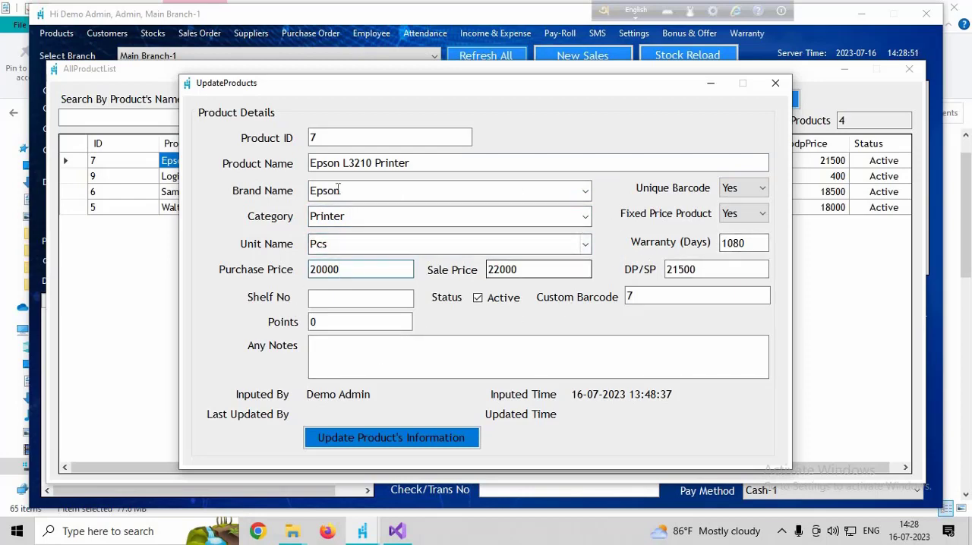
left_click_drag(409, 91, 380, 101)
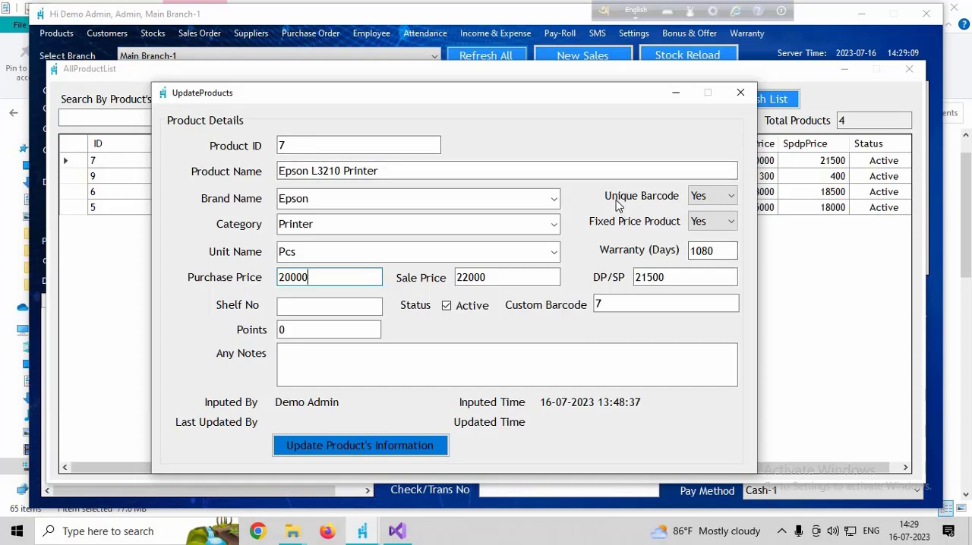
- Try to set the Epson L3210 Printer's Unique Barcode option to No and save the product update
left_click(708, 197)
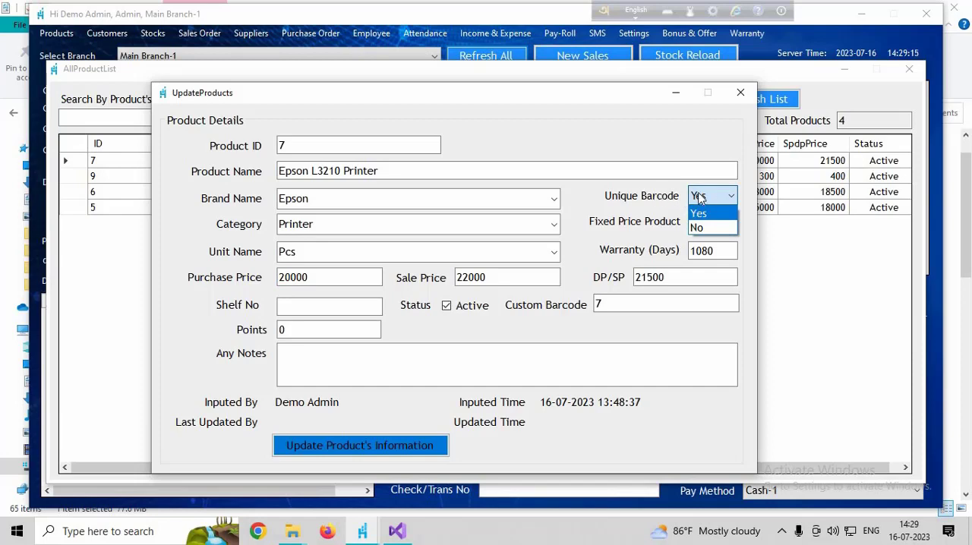
left_click(700, 197)
left_click(700, 198)
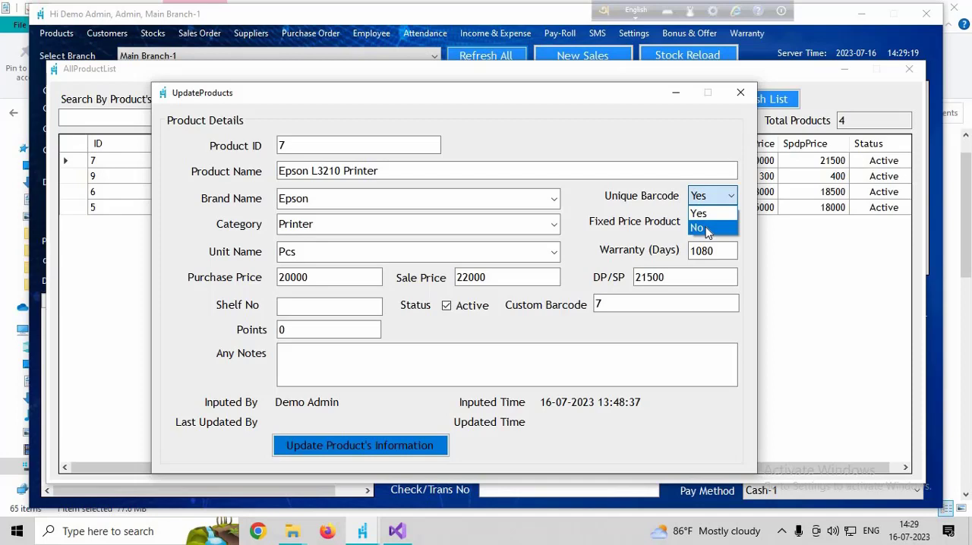
left_click(706, 229)
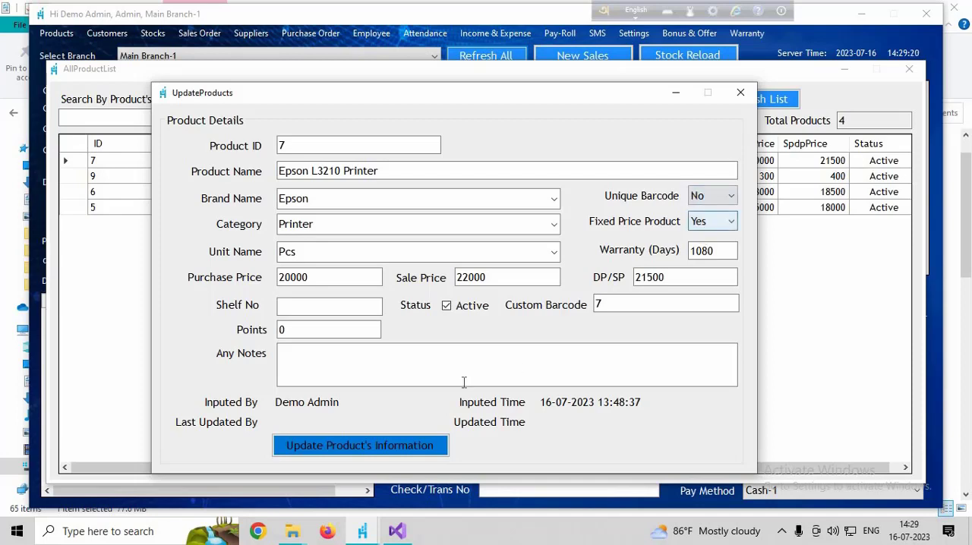
left_click(353, 448)
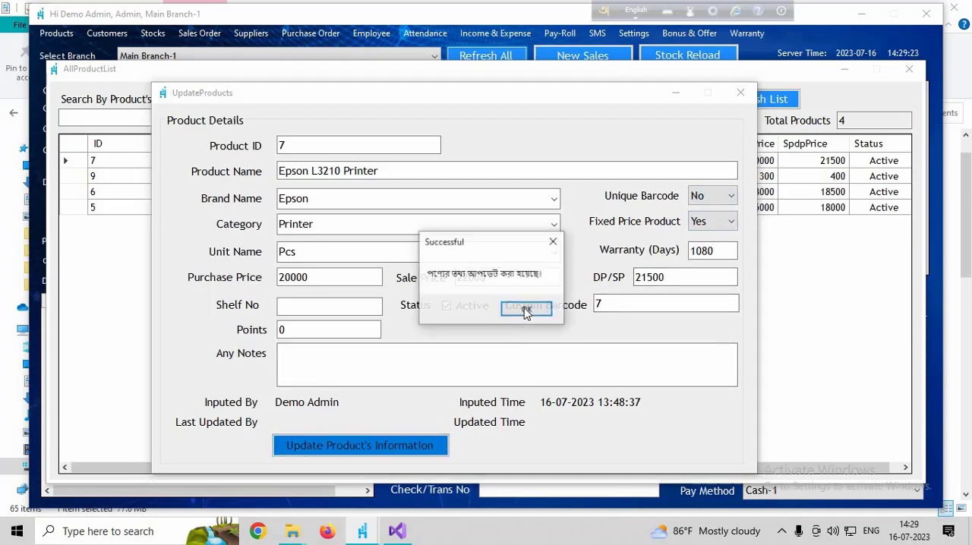
key("Return")
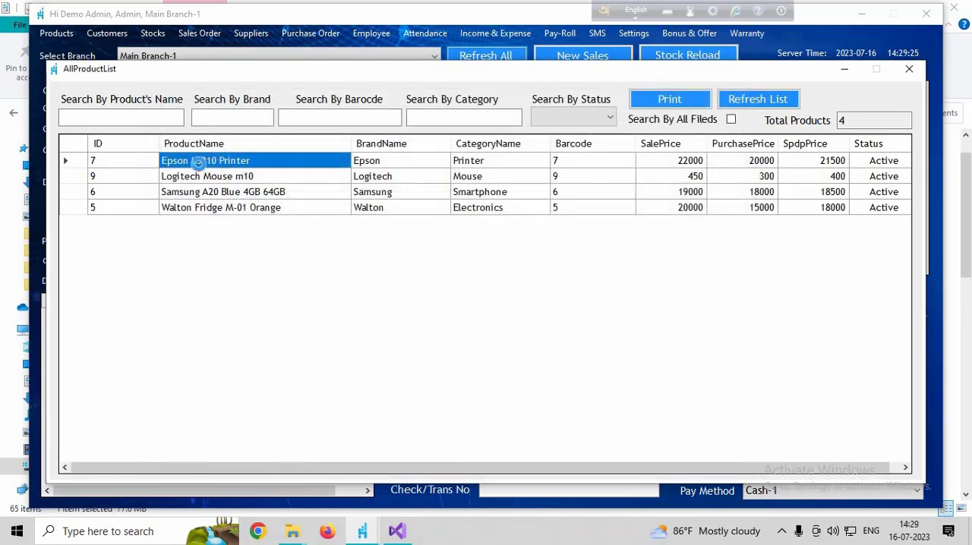
- Reopen the Epson L3210 Printer's record, set Fixed Price Product to No and save the update
double_click(201, 167)
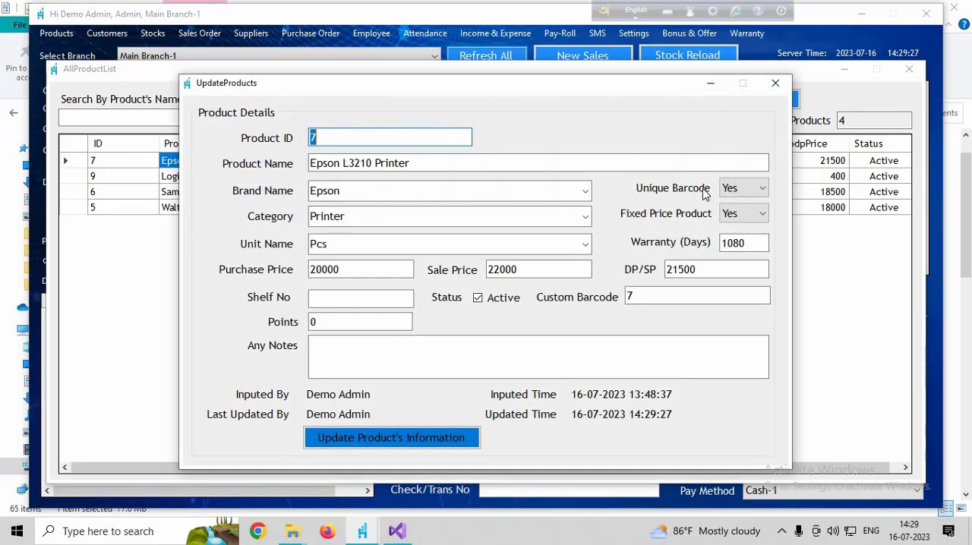
left_click(739, 216)
left_click(739, 241)
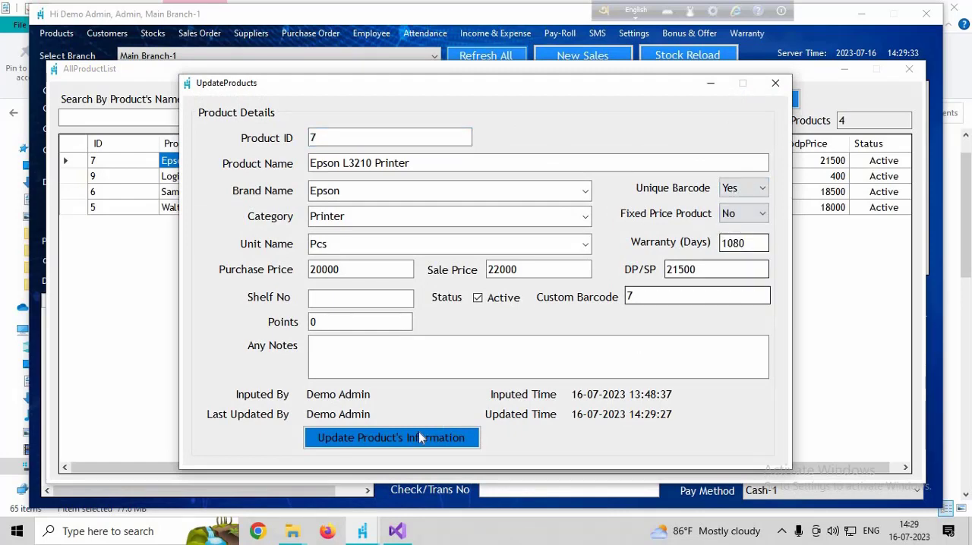
key("Tab")
key("Return")
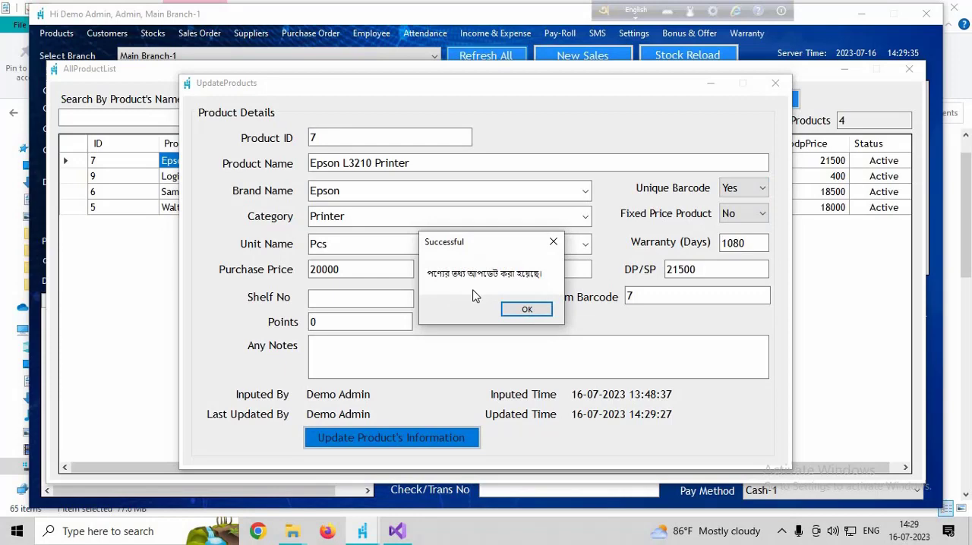
key("Return")
- Reopen the Epson L3210 Printer's record, keep Unique Barcode at Yes, set Fixed Price Product to Yes and save
double_click(257, 160)
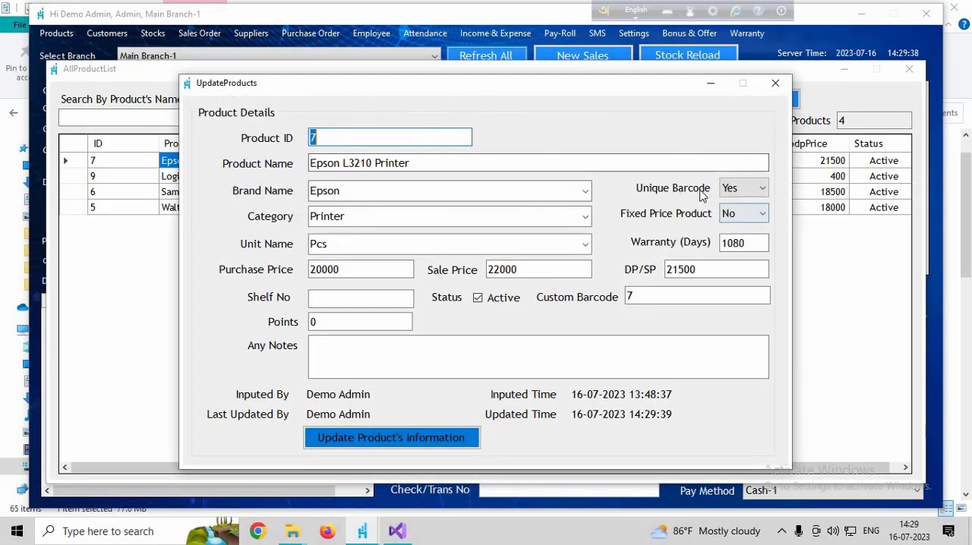
left_click(741, 188)
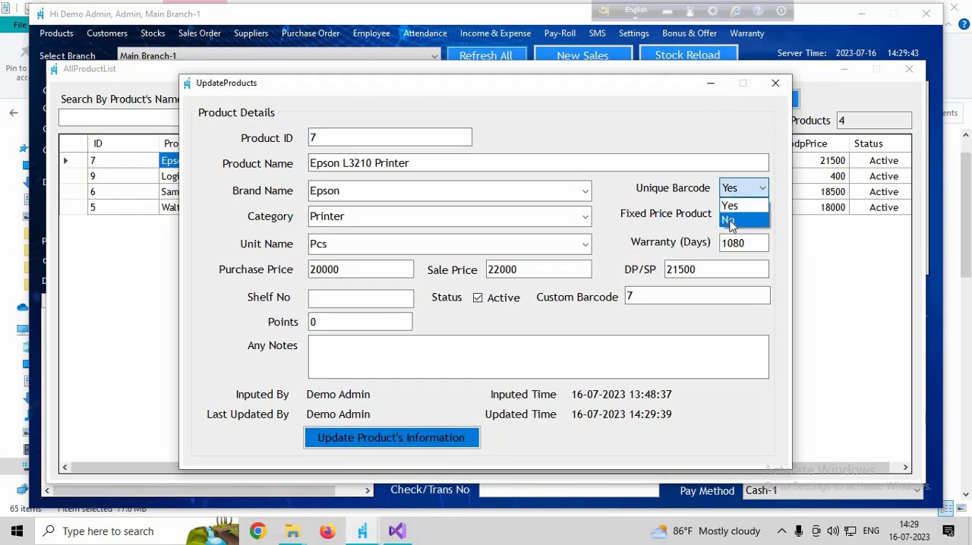
left_click(723, 203)
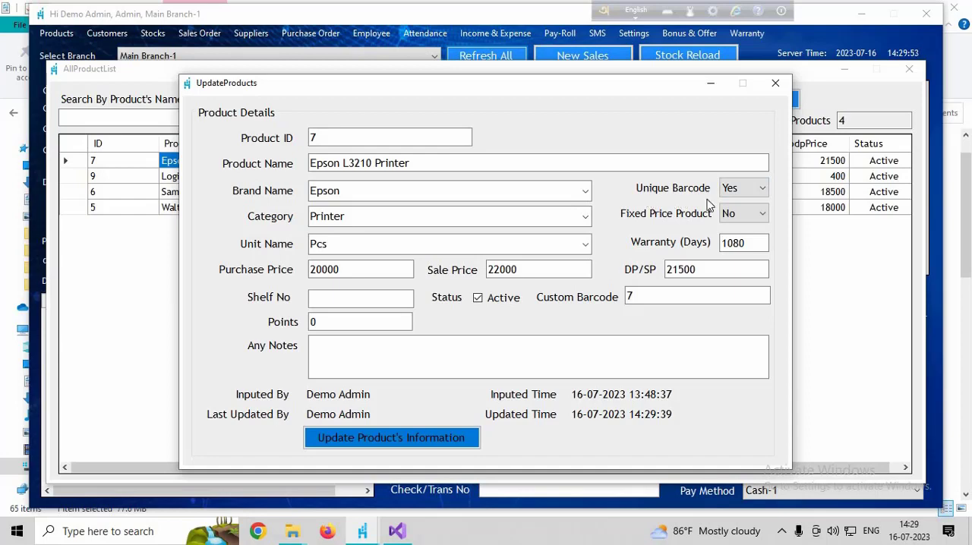
left_click(742, 217)
left_click(733, 240)
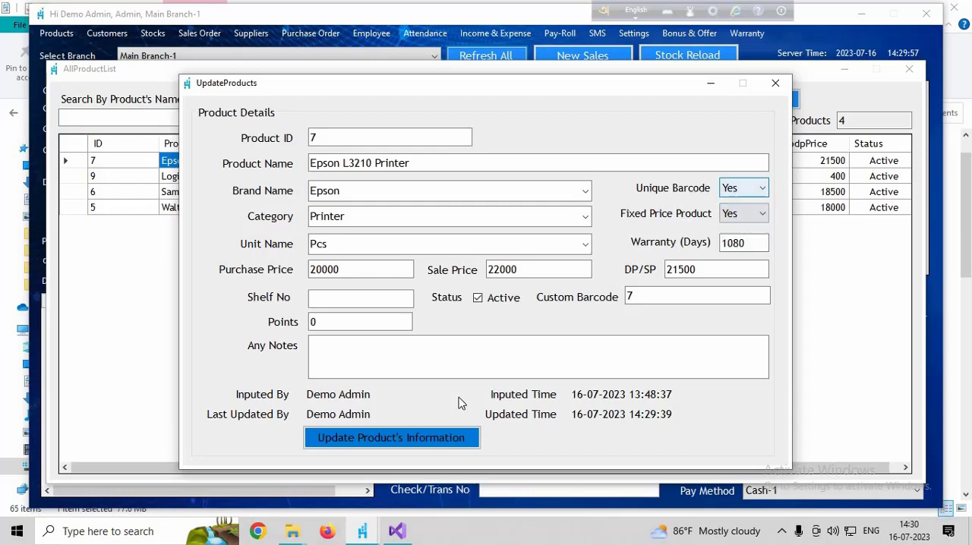
left_click(429, 433)
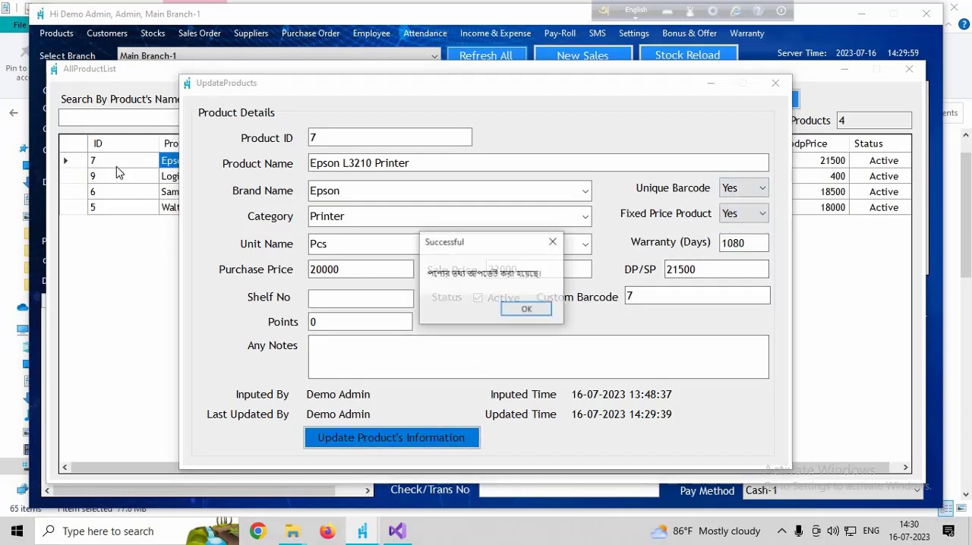
key("Return")
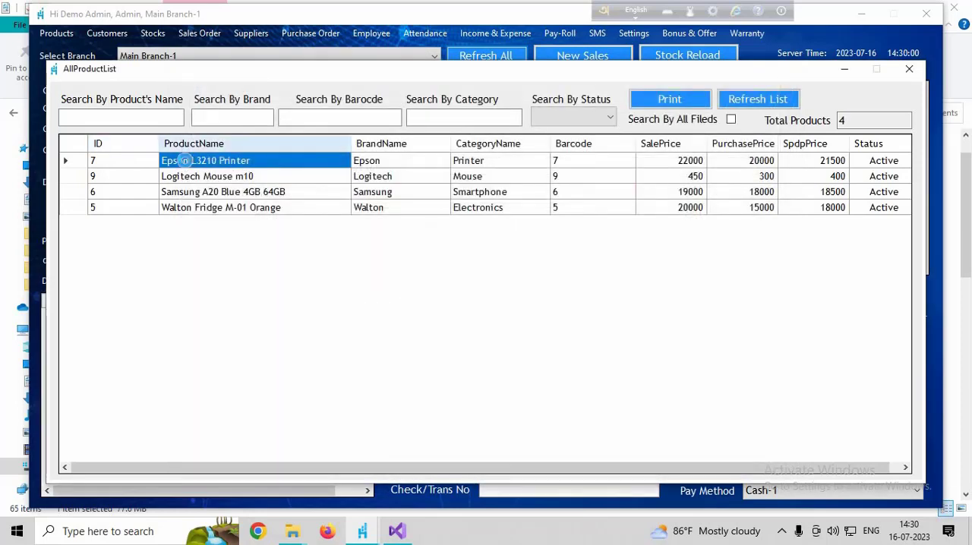
- Rename the Epson L3210 Printer as zzzzzz and make it inactive, saving the update and refreshing the product list
double_click(276, 167)
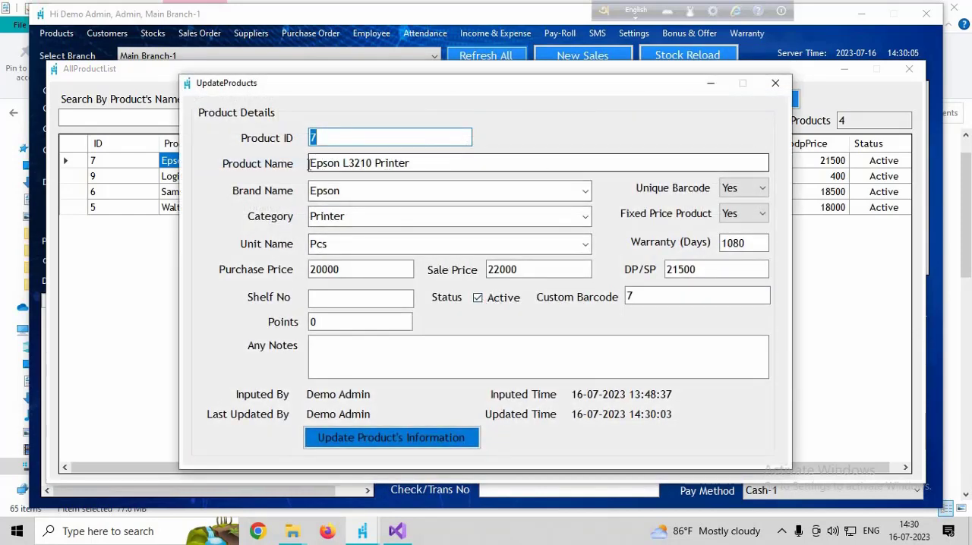
left_click_drag(414, 164, 307, 168)
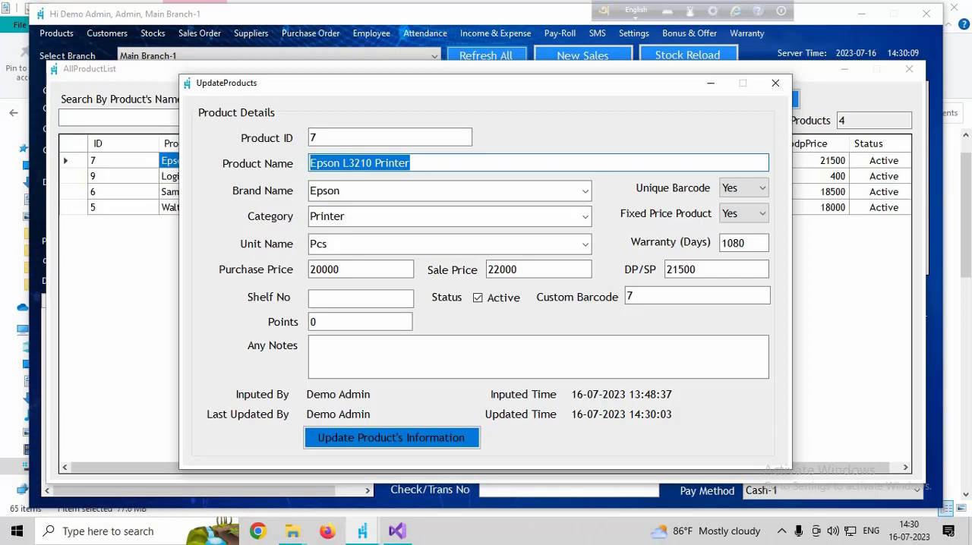
type("zzzzzz")
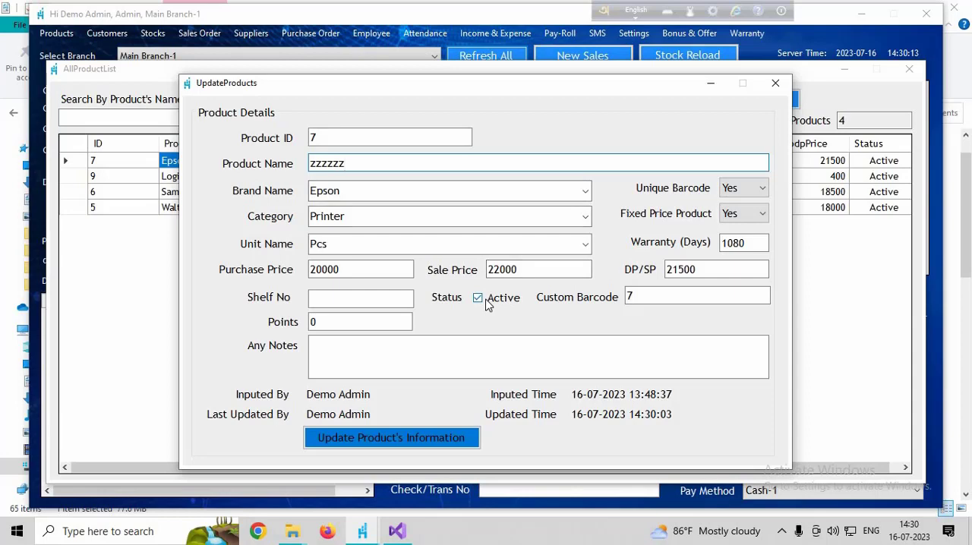
left_click(478, 300)
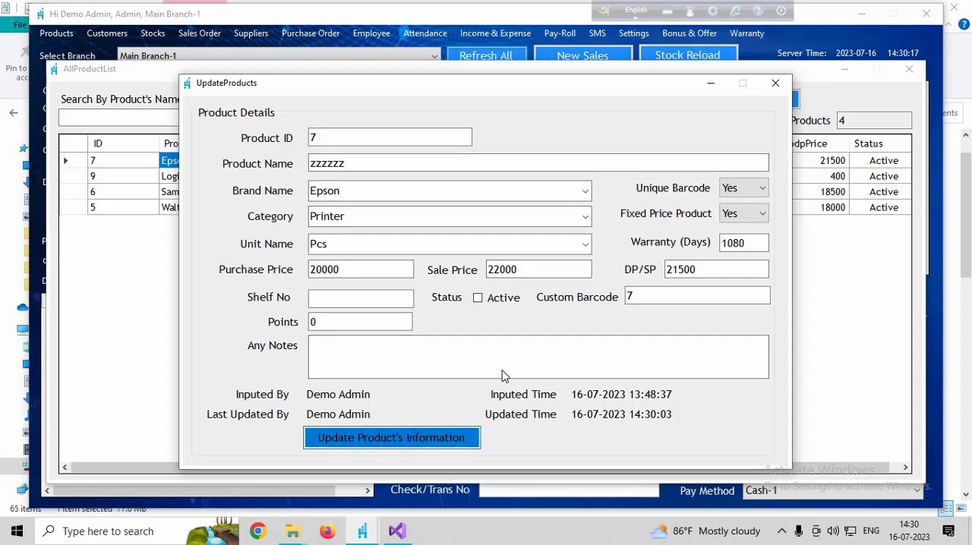
left_click(524, 308)
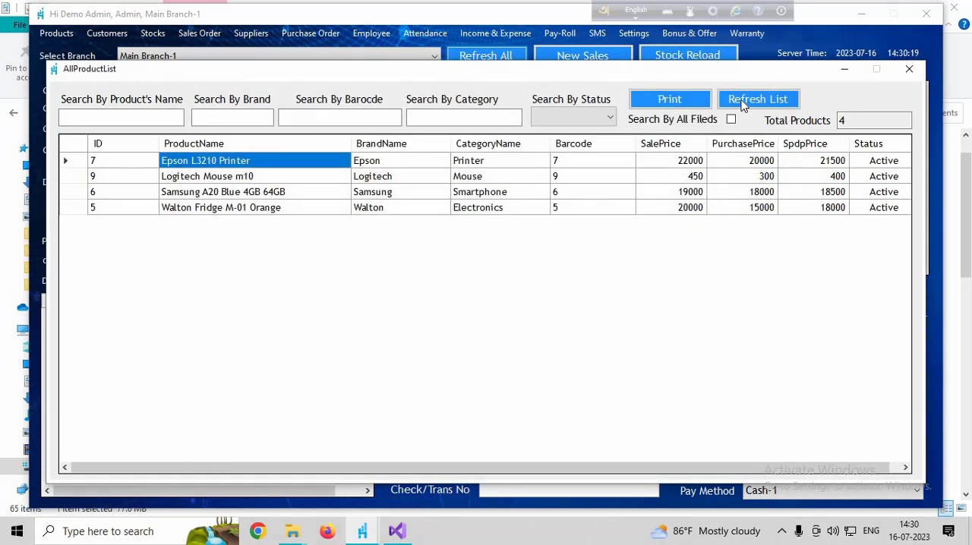
left_click(743, 107)
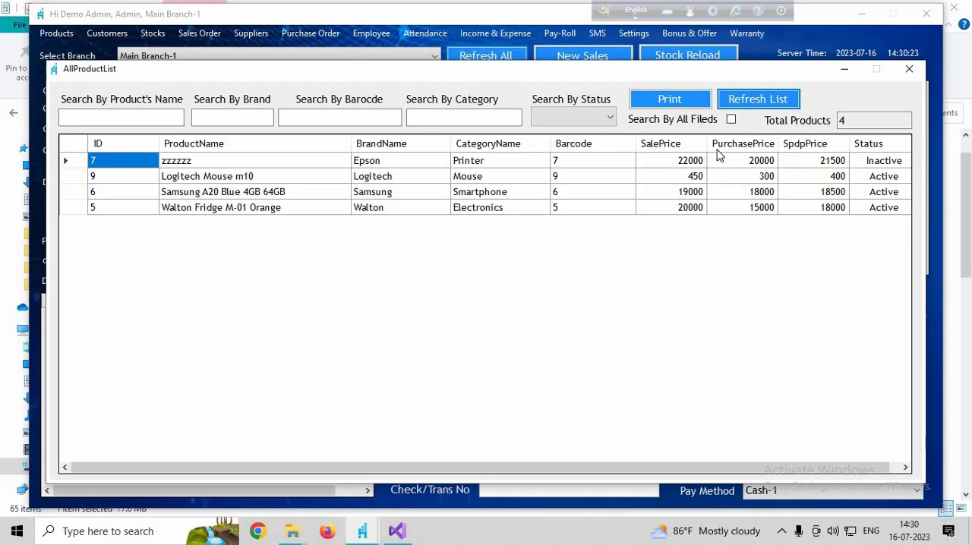
- Reopen the zzzzzz product's record, check its Unique Barcode choices and close it without saving
double_click(185, 161)
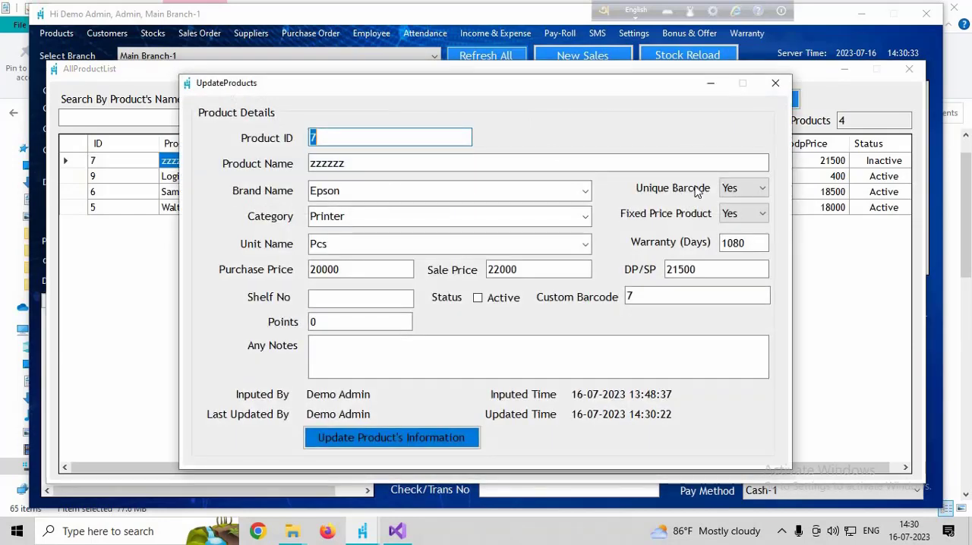
left_click(732, 188)
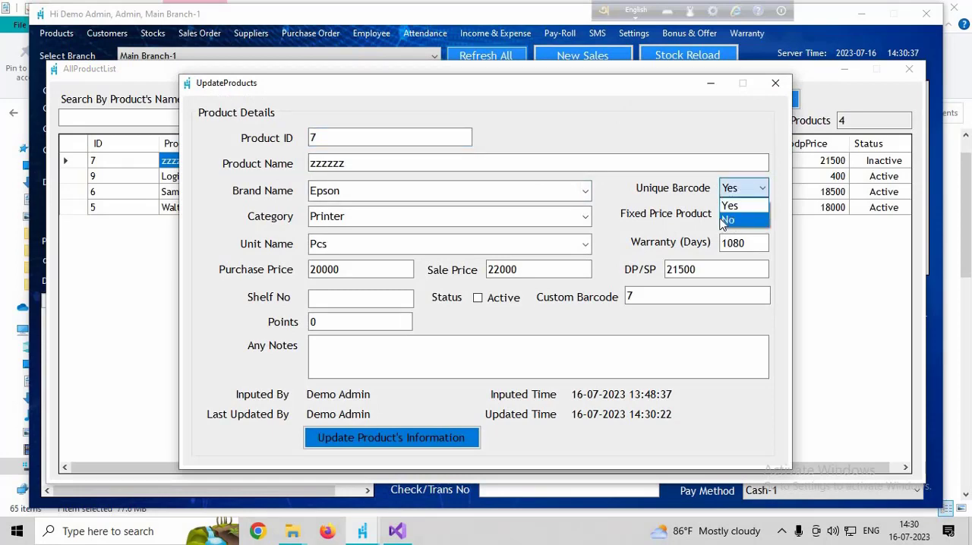
left_click(619, 203)
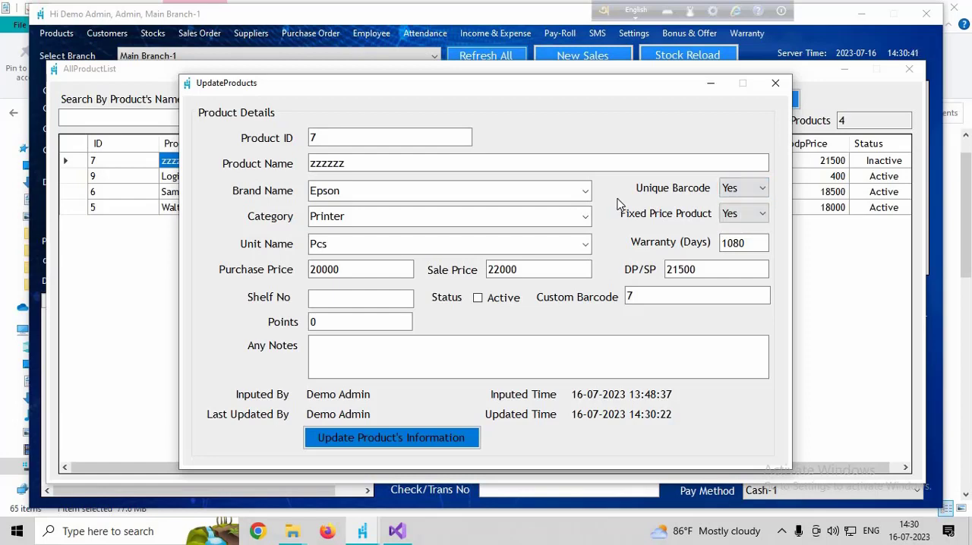
left_click(775, 85)
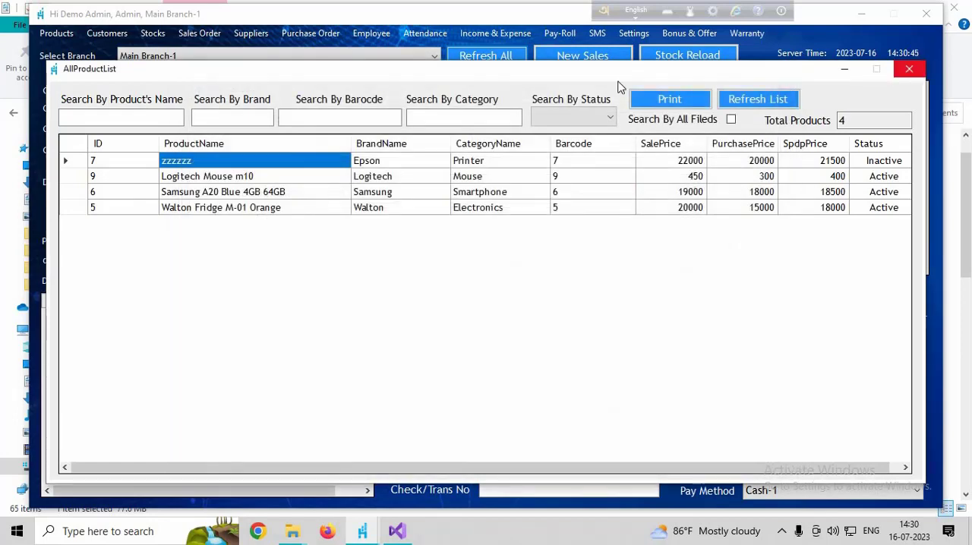
- Leave the product list and switch the selected branch to Main Branch-2
left_click(582, 55)
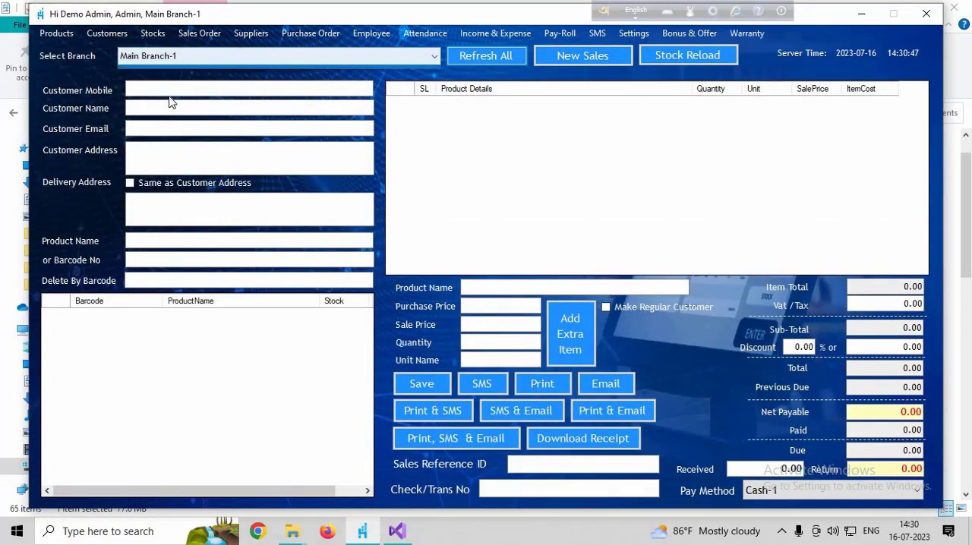
left_click(163, 56)
left_click(164, 96)
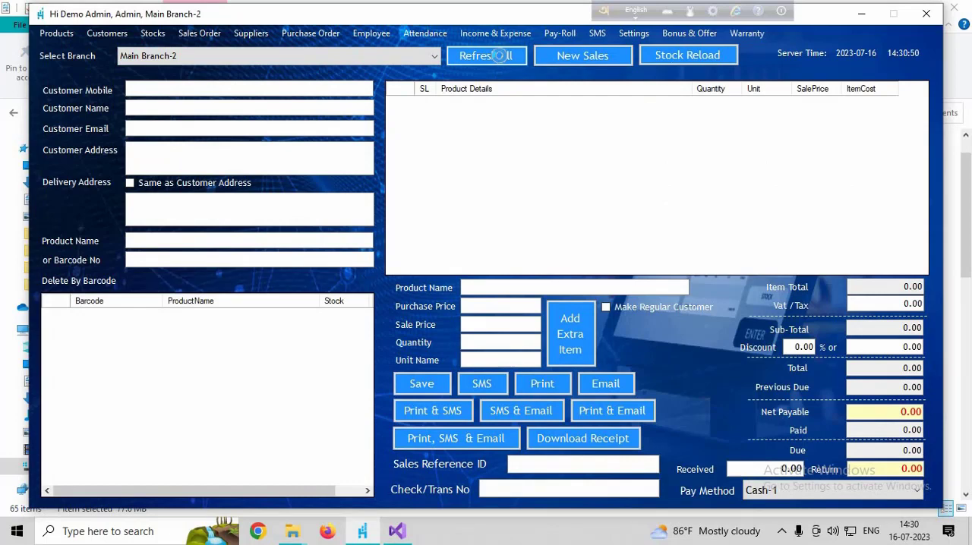
left_click(56, 32)
left_click(75, 80)
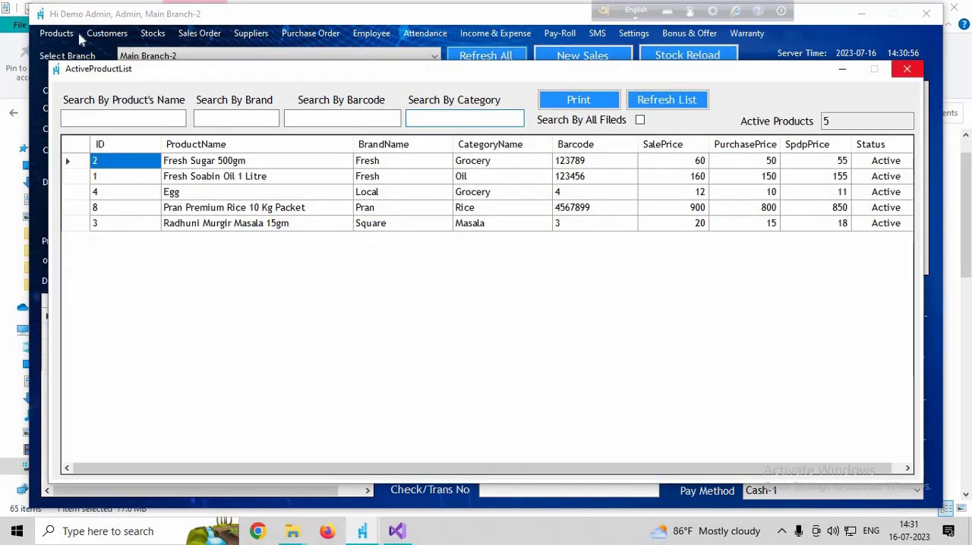
left_click(49, 28)
- From the full product list, open Fresh Soabin Oil 1 Litre's record, check its One click to cart option, and close both windows
left_click(57, 34)
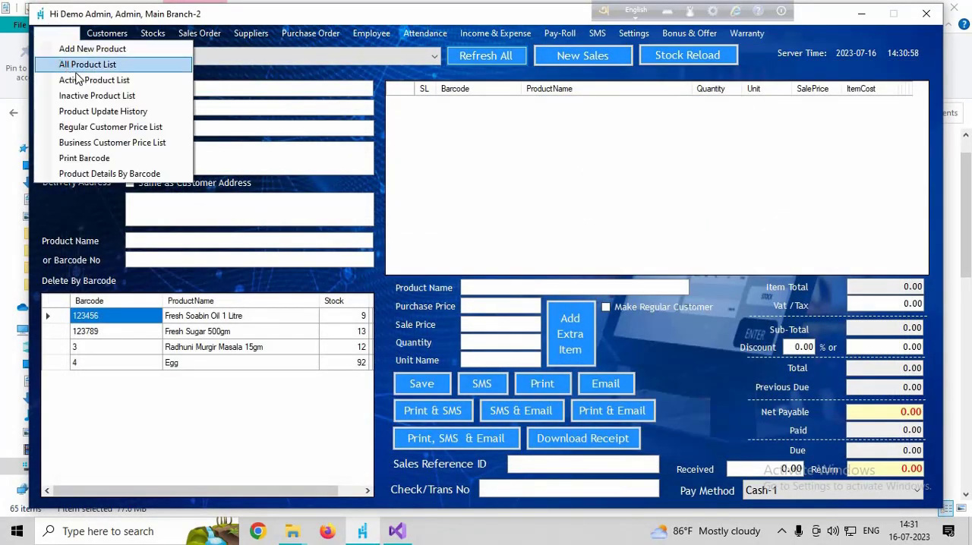
left_click(76, 69)
left_click(264, 176)
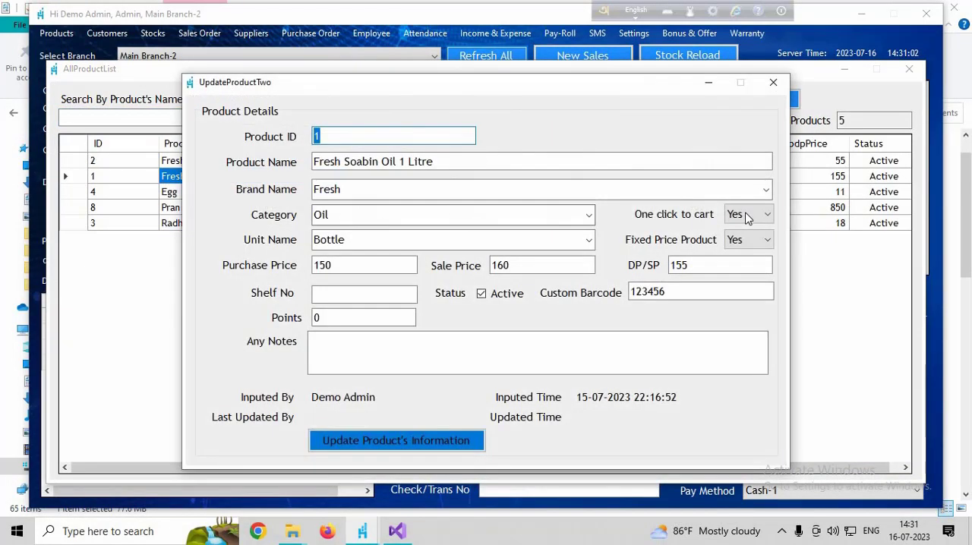
left_click(748, 215)
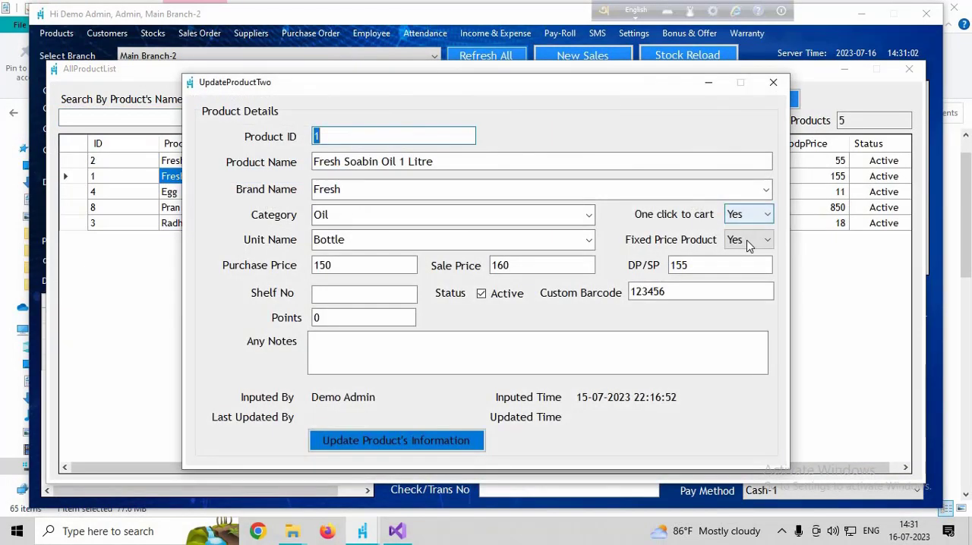
left_click(731, 232)
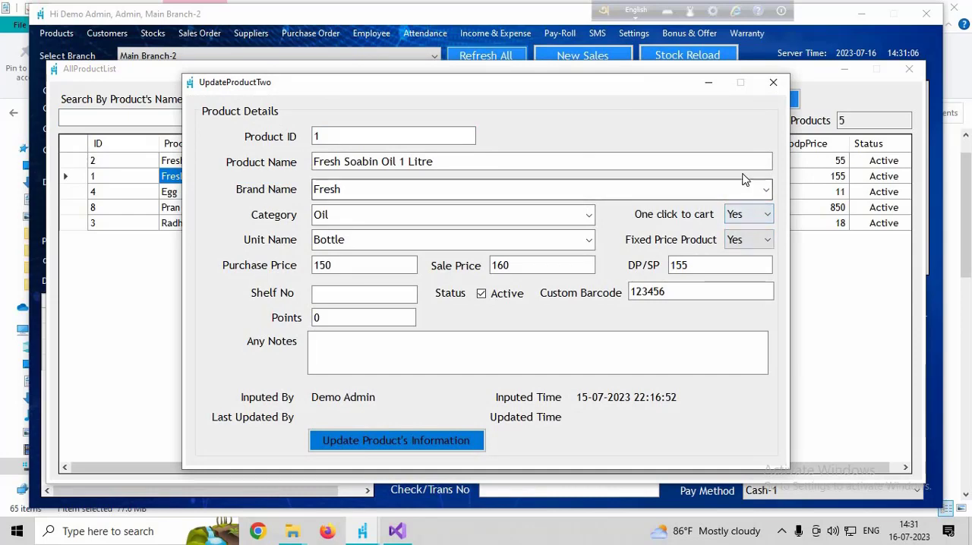
left_click(773, 83)
left_click(909, 69)
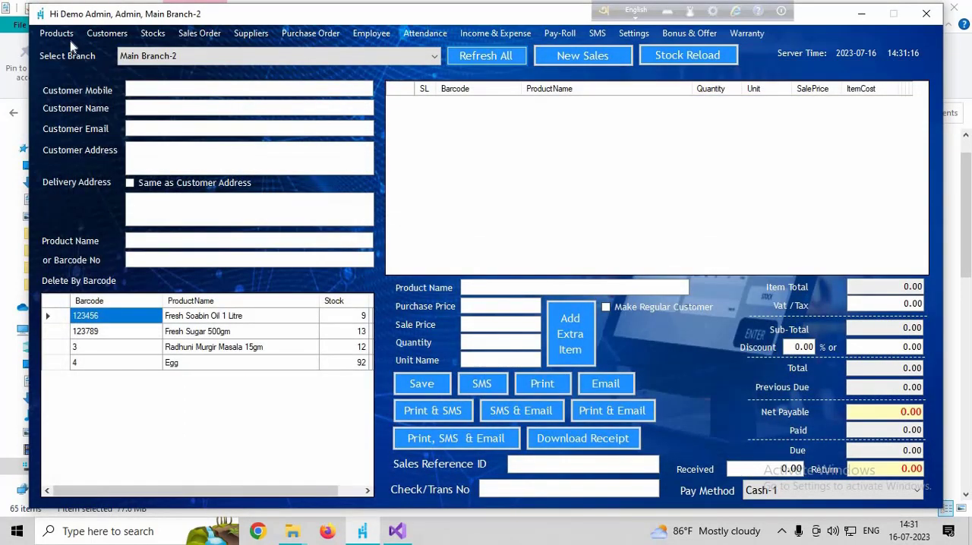
- View the full product list sorted by ID, by product name and by brand name, and close it
left_click(66, 34)
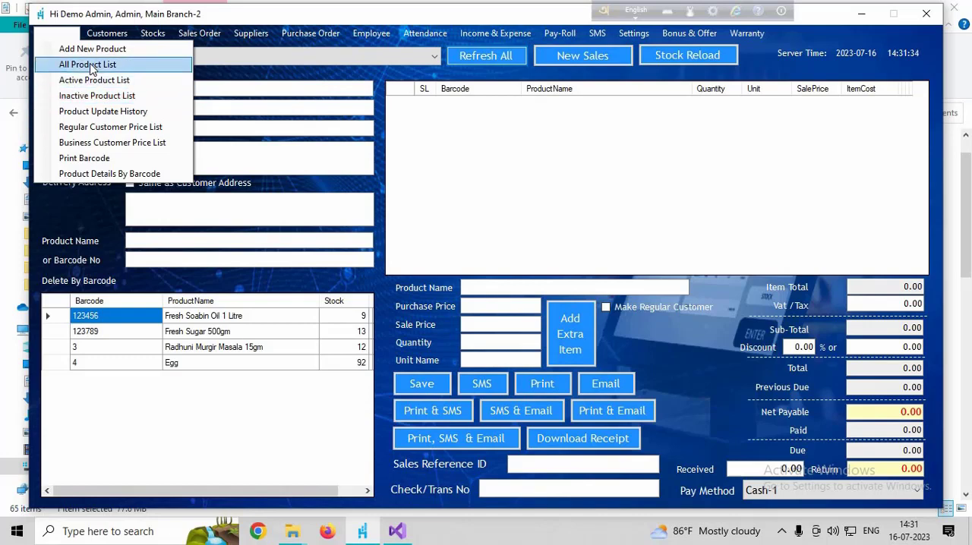
left_click(88, 65)
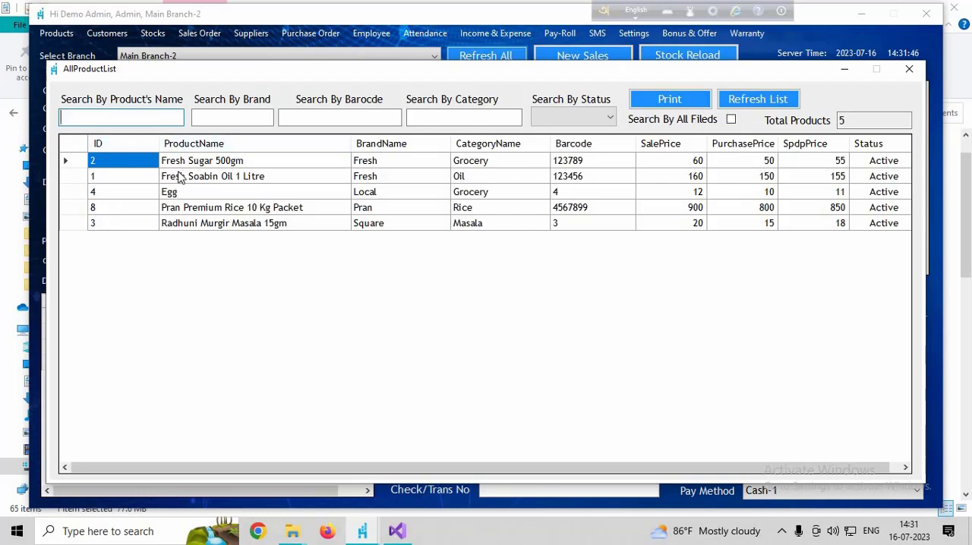
left_click(101, 145)
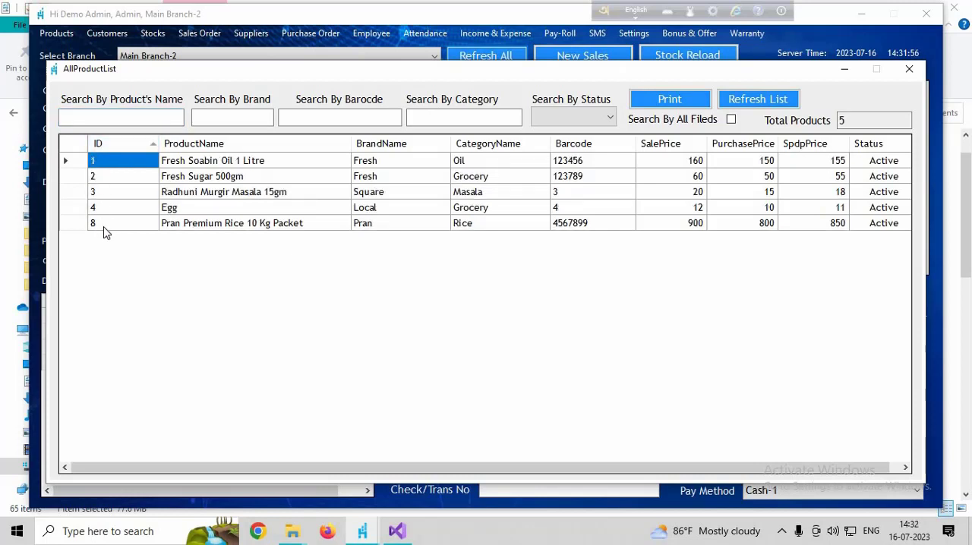
left_click(194, 146)
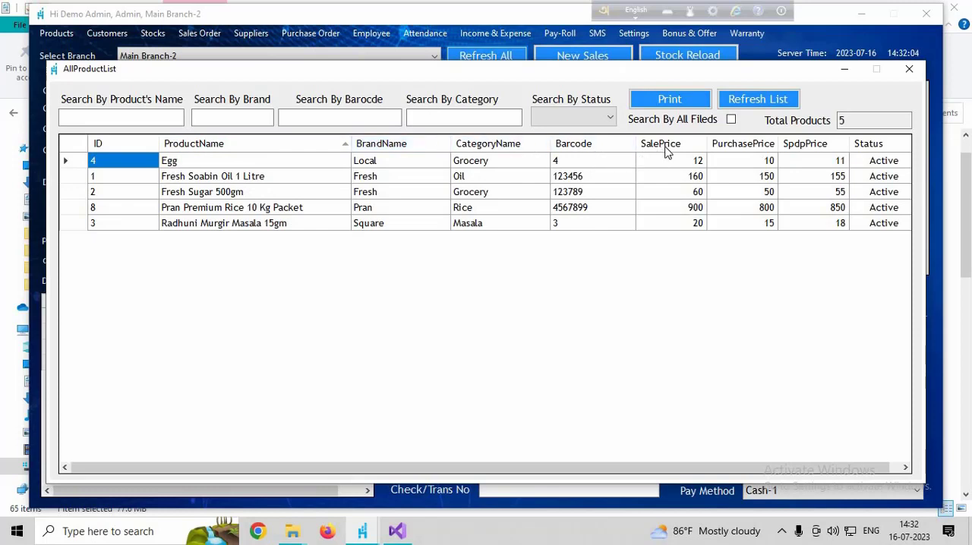
left_click(366, 148)
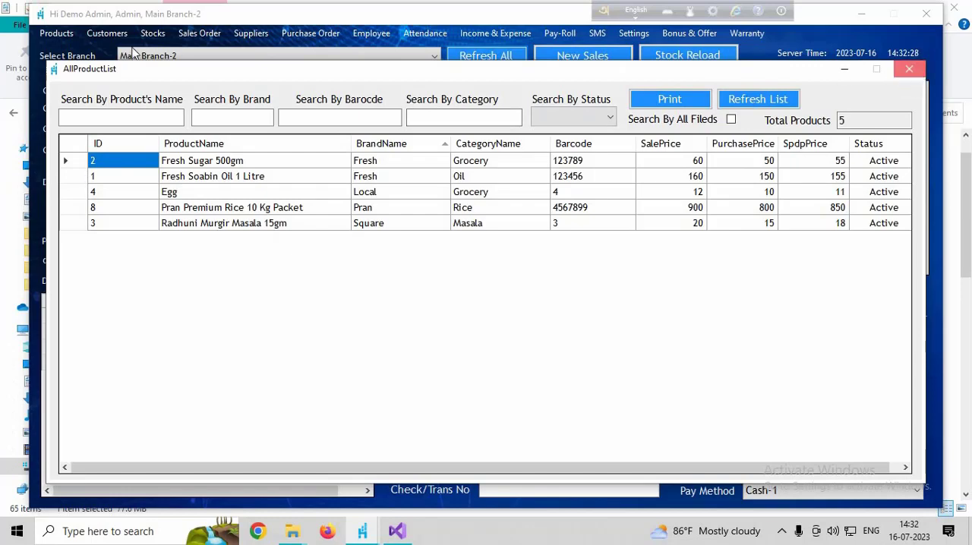
left_click(907, 69)
- Generate the product update history report from 16-07-2023 to 16-07-2023, review it and close it
left_click(48, 40)
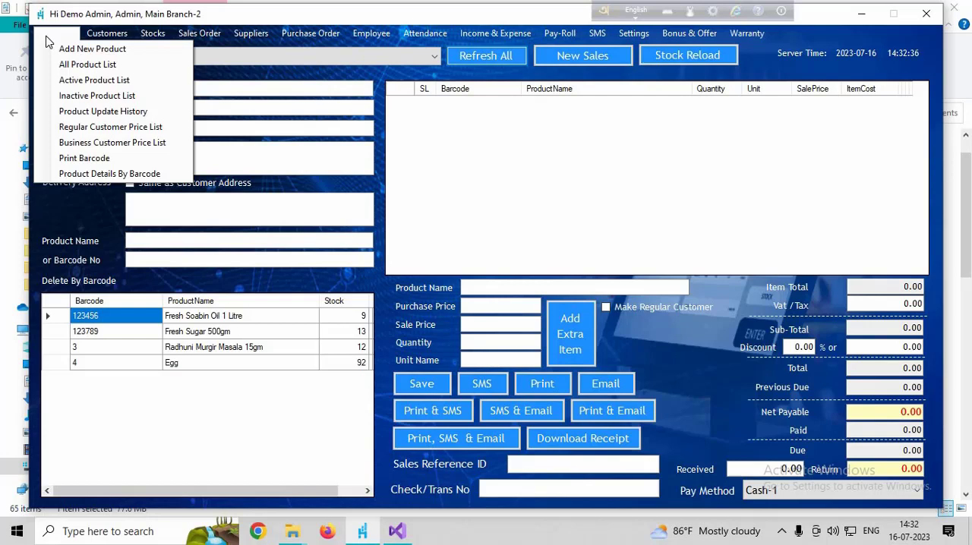
left_click(97, 114)
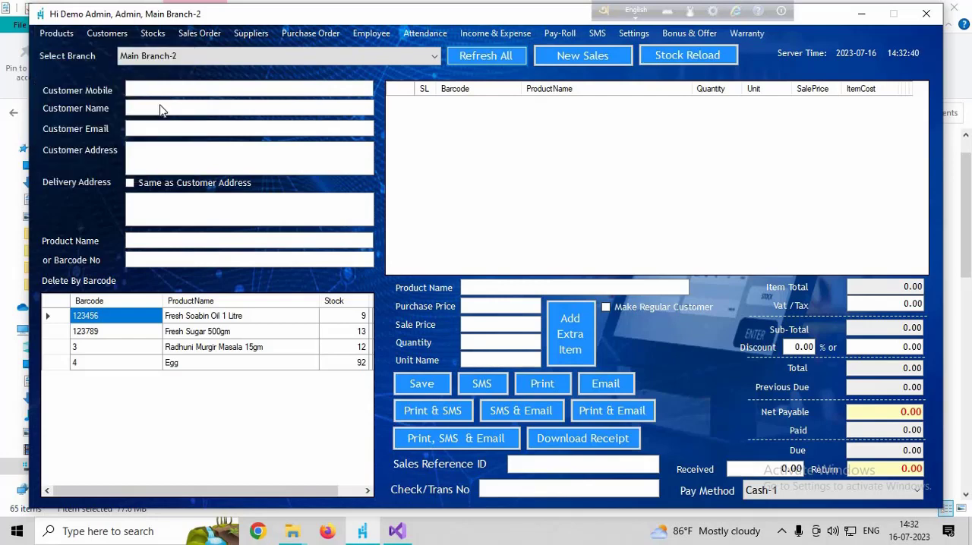
left_click(432, 99)
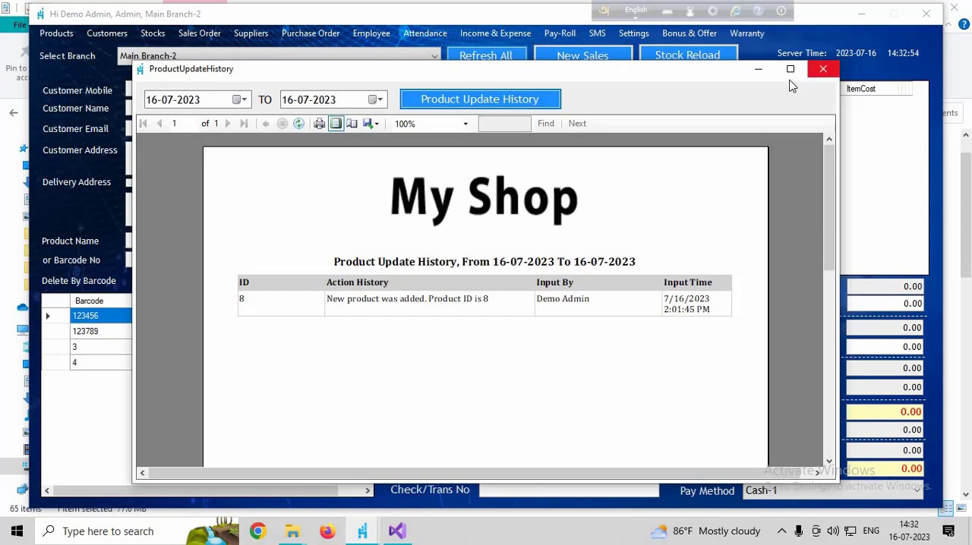
left_click(824, 71)
- Preview the printable regular customer price list, check the printer choices without printing, and close the preview
left_click(54, 34)
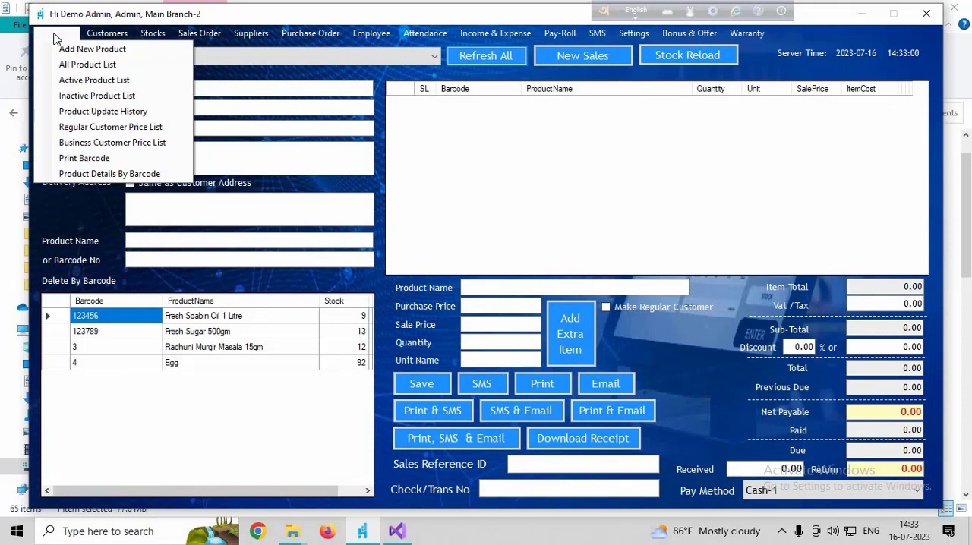
left_click(104, 128)
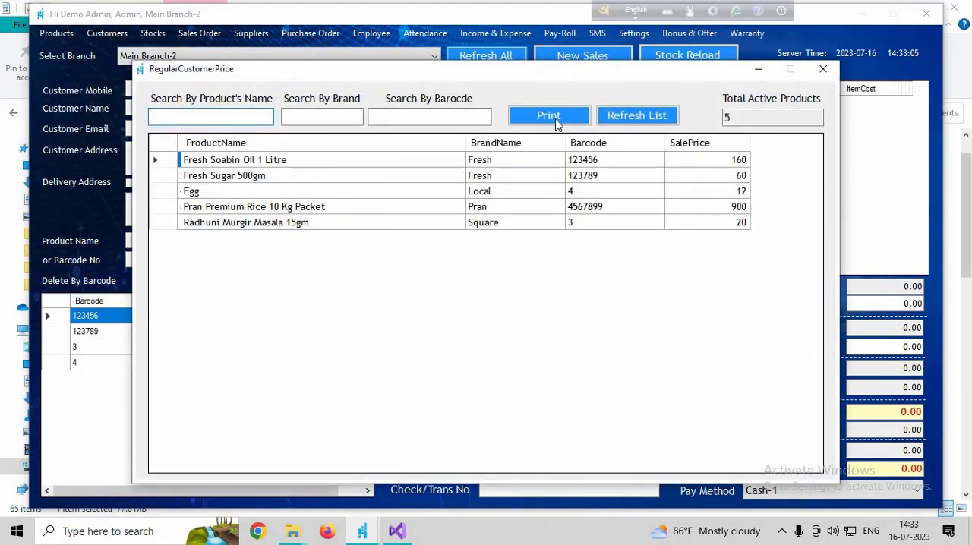
left_click(555, 120)
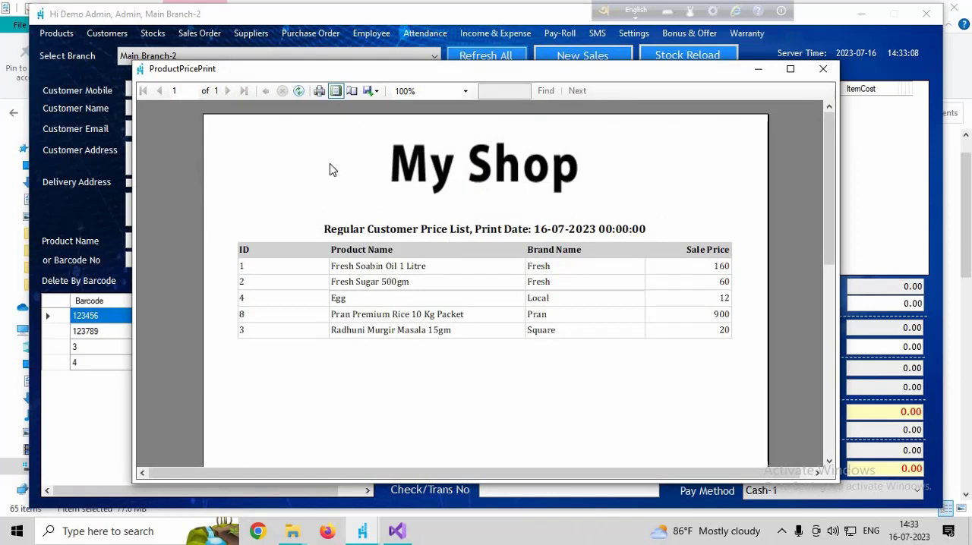
left_click(320, 91)
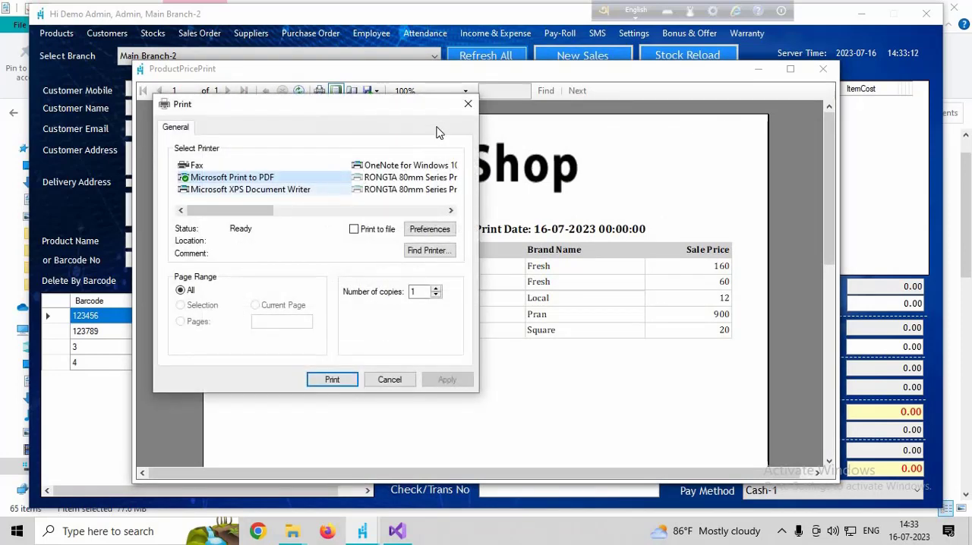
left_click(467, 104)
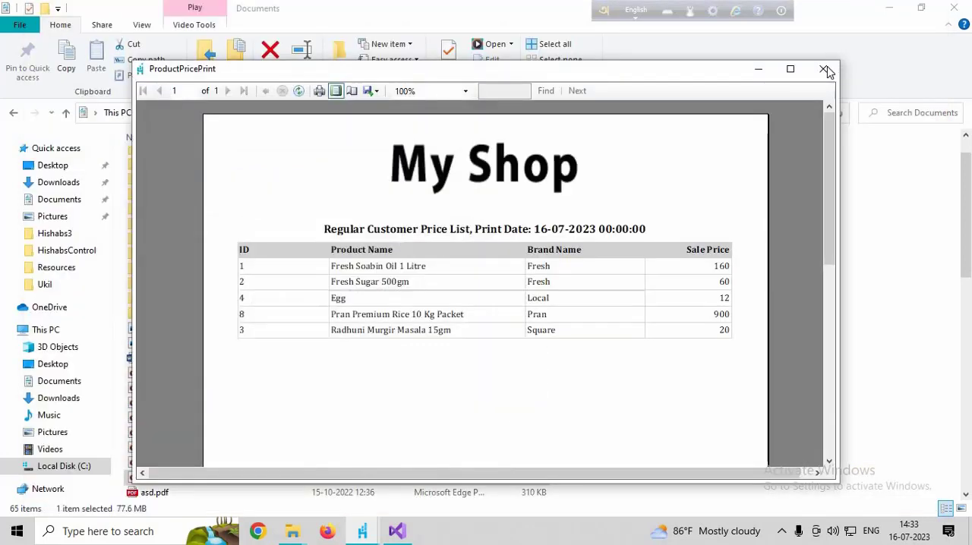
left_click(824, 69)
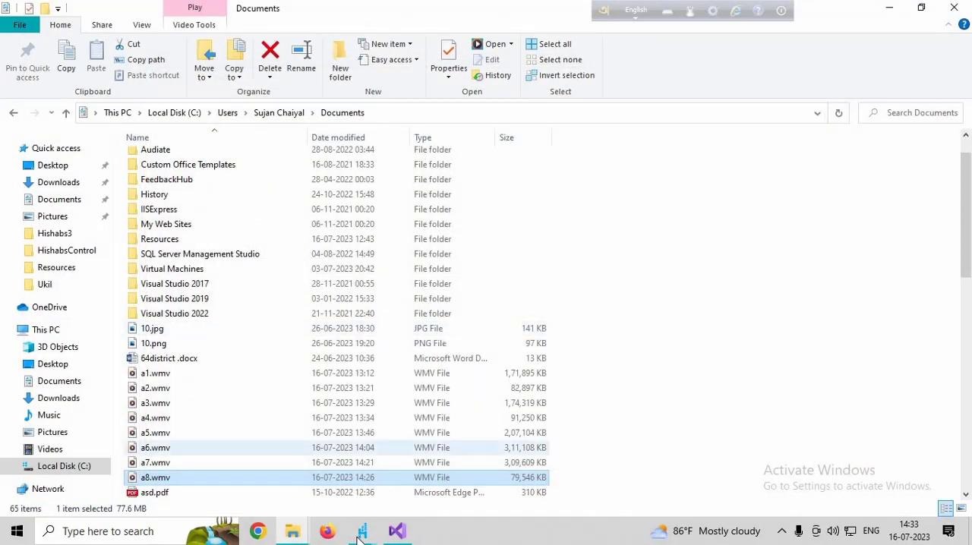
- Switch back to the sales software's main window, preview the barcode label for Pran Premium Rice 10 Kg Packet, and close the barcode windows
mouse_move(362, 532)
mouse_move(312, 476)
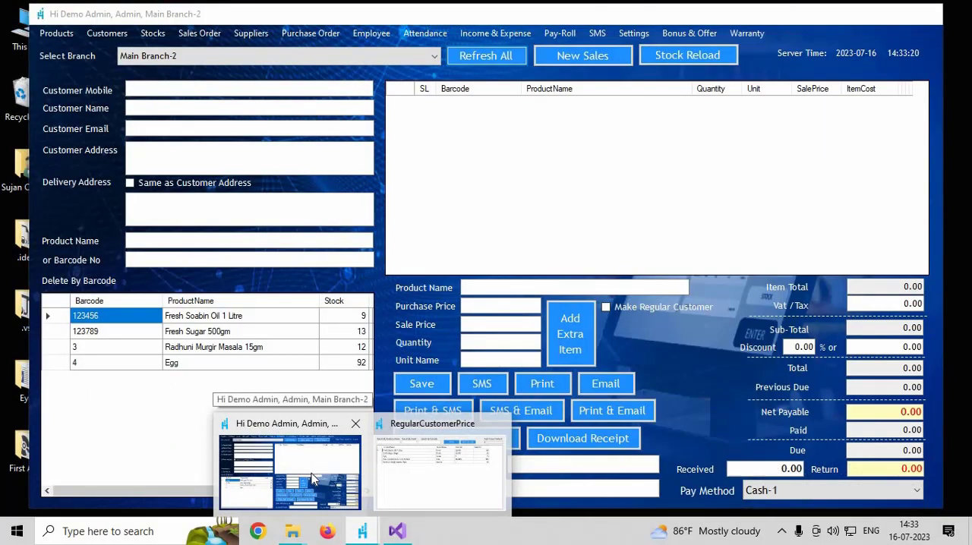
left_click(317, 470)
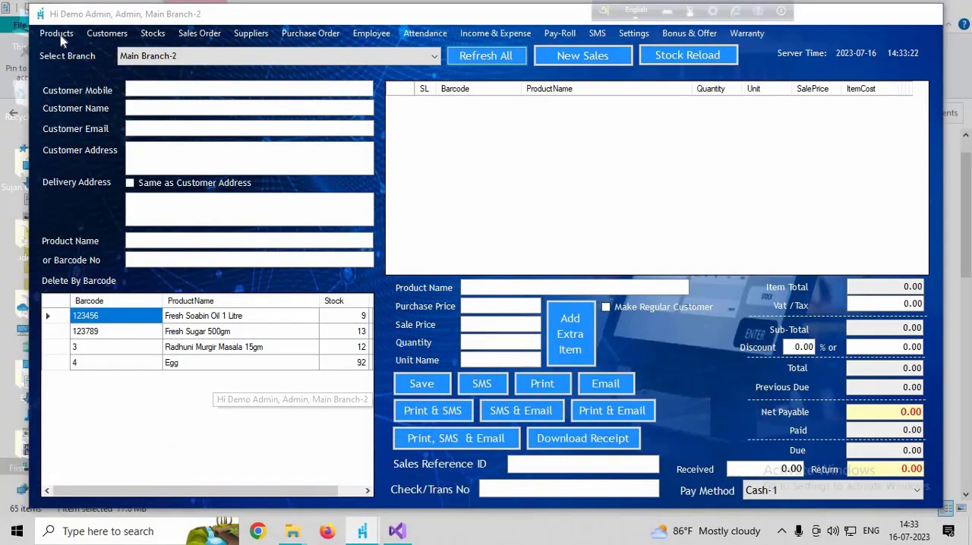
left_click(61, 34)
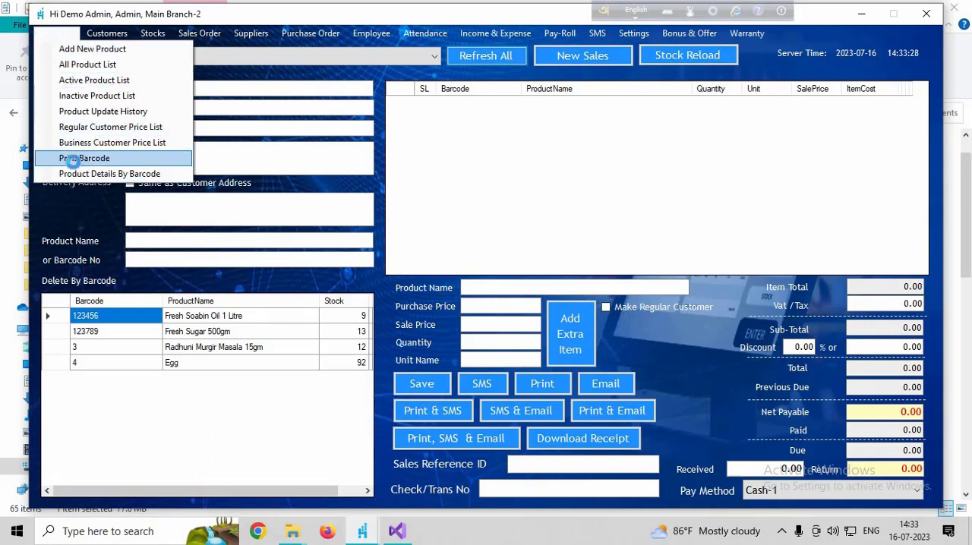
left_click(75, 161)
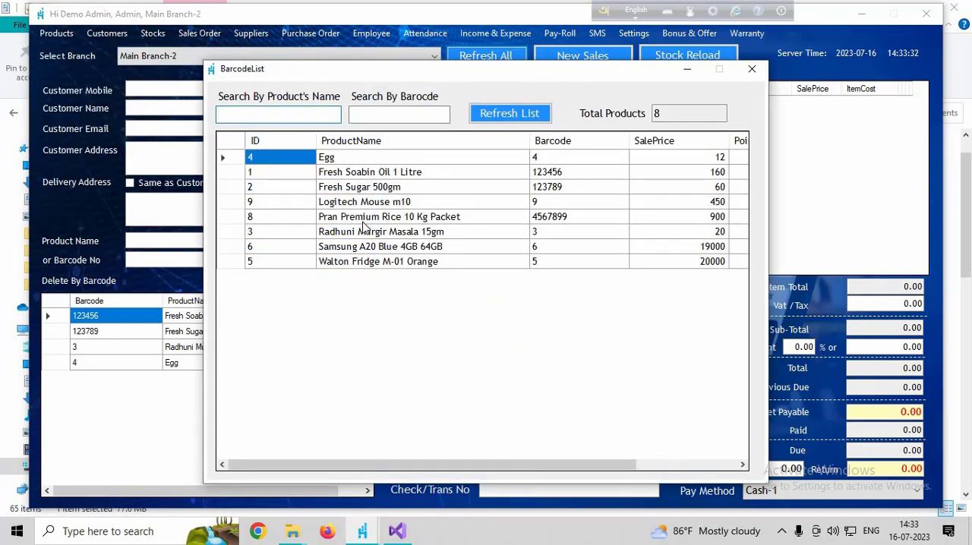
left_click(364, 219)
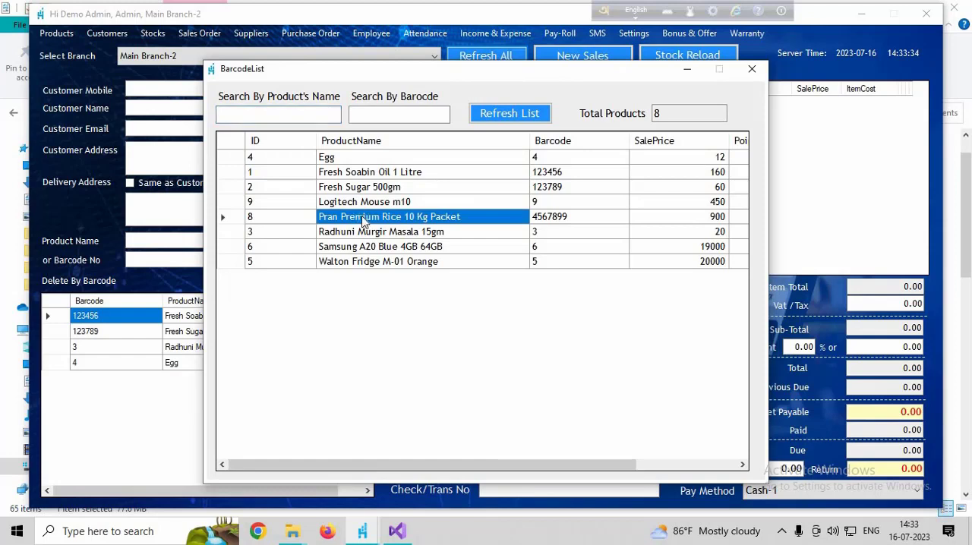
double_click(364, 219)
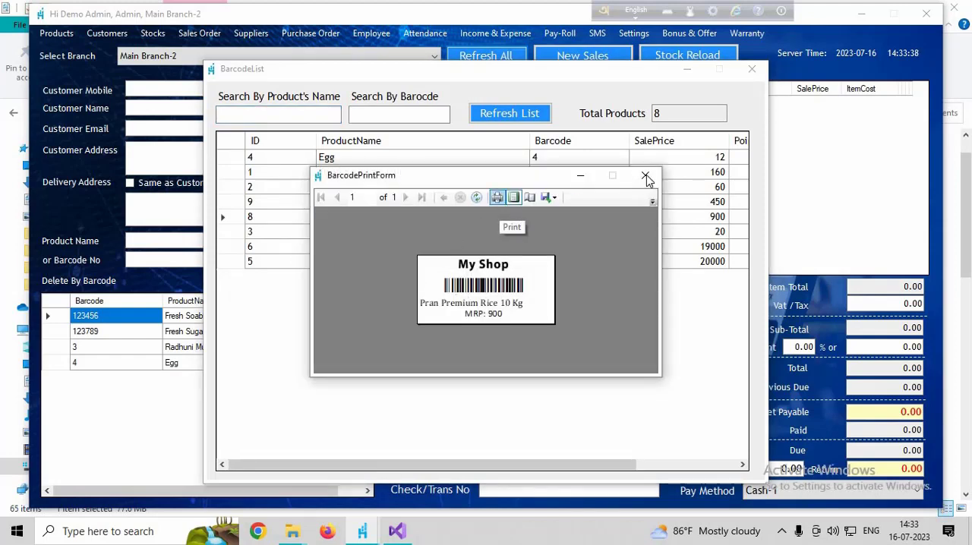
left_click(752, 70)
left_click(752, 70)
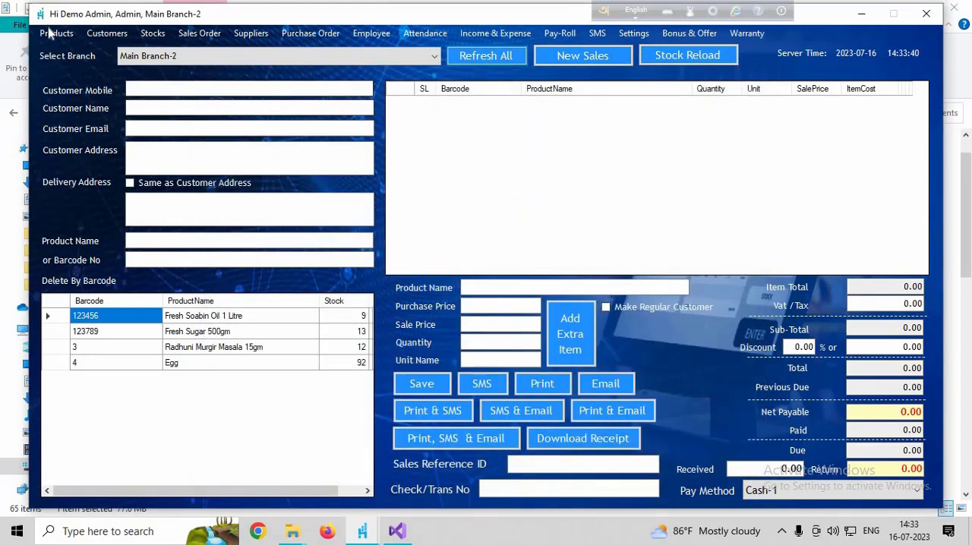
- Open the lookup for product details by barcode
left_click(50, 32)
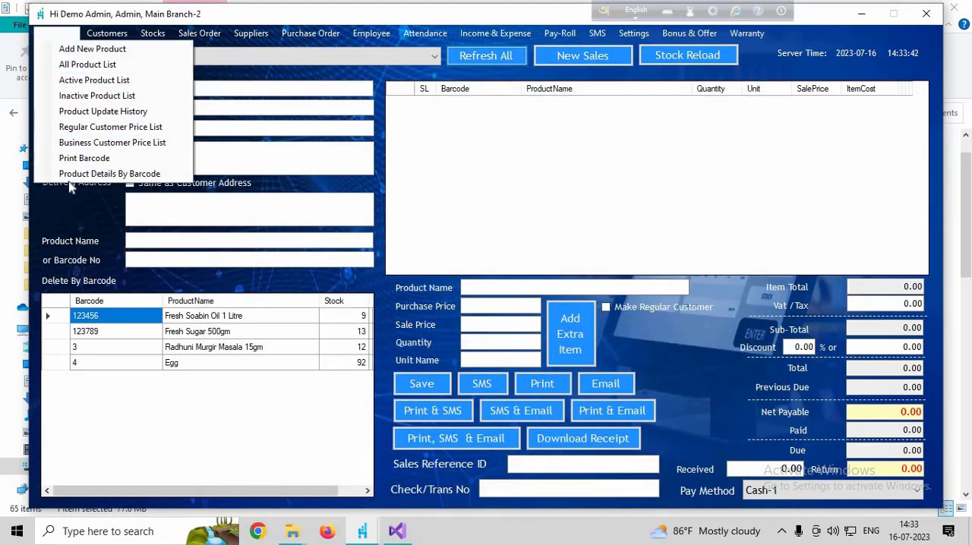